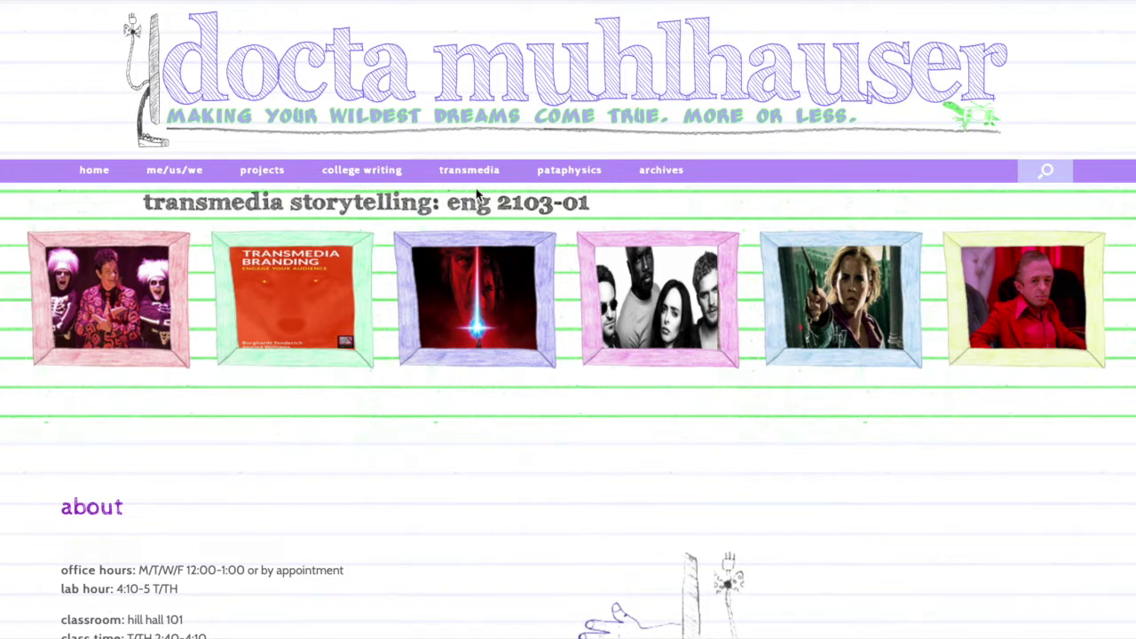
# Bring up the transmedia storytelling: ENG 2103-01 course page on the docta muhlhauser site
pyautogui.moveTo(479, 181)
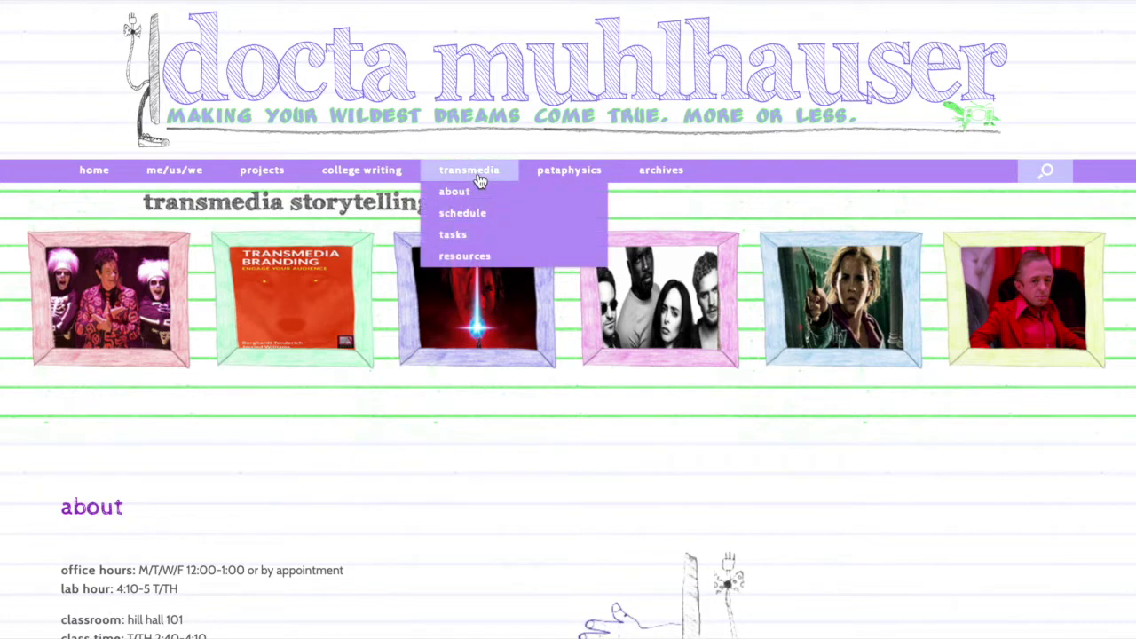
# Go from the class tasks page to the transmedia teachy assignment page
pyautogui.click(461, 236)
pyautogui.scroll(-5, 418, 499)
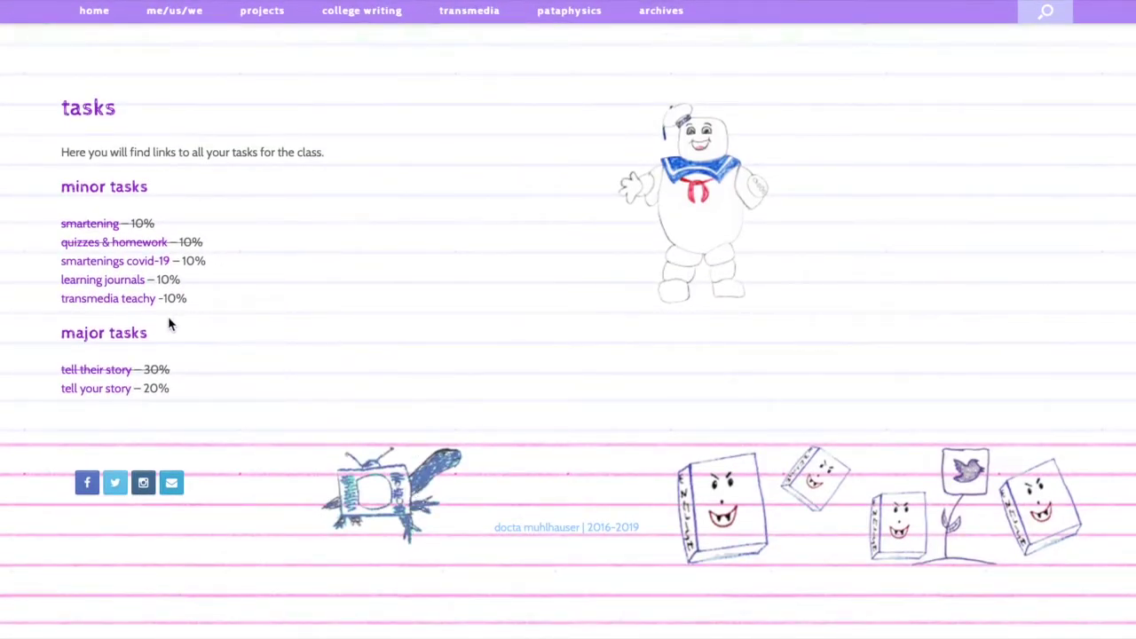
pyautogui.click(132, 302)
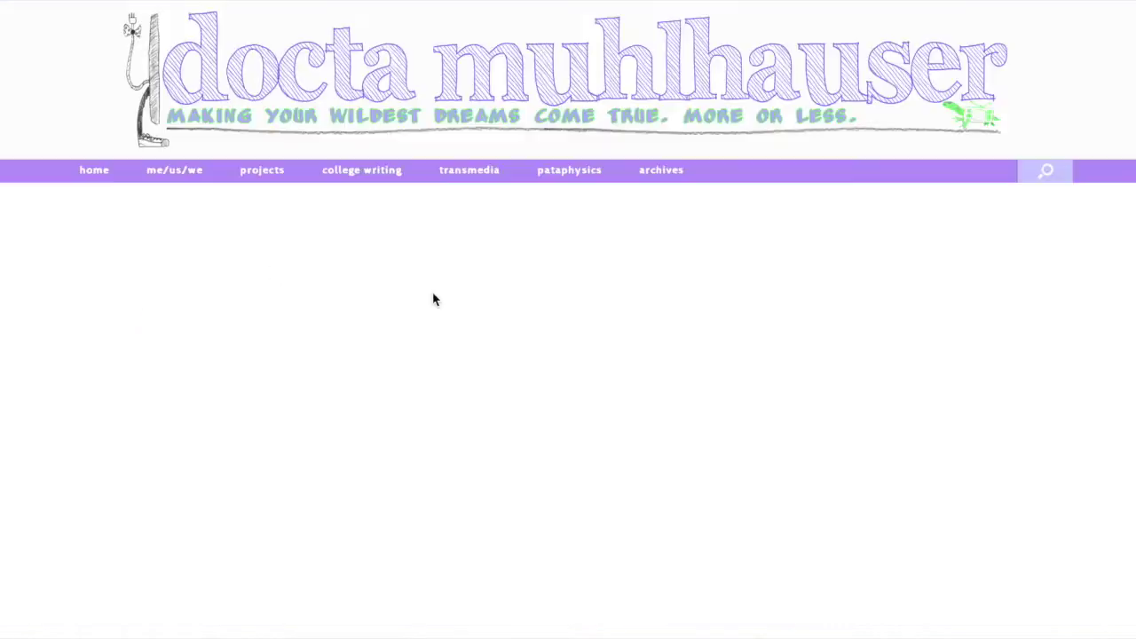
# Download the New Lesson Plan Template and show the recent downloads
pyautogui.scroll(-1, 561, 380)
pyautogui.scroll(-7, 562, 380)
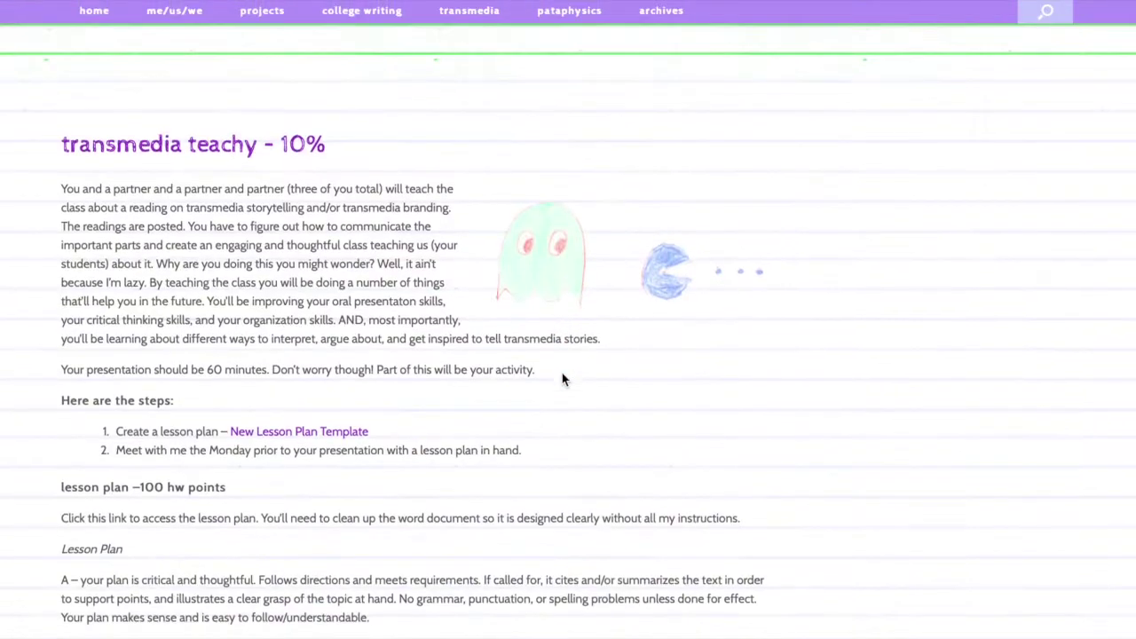
pyautogui.scroll(-1, 257, 417)
pyautogui.scroll(-3, 257, 415)
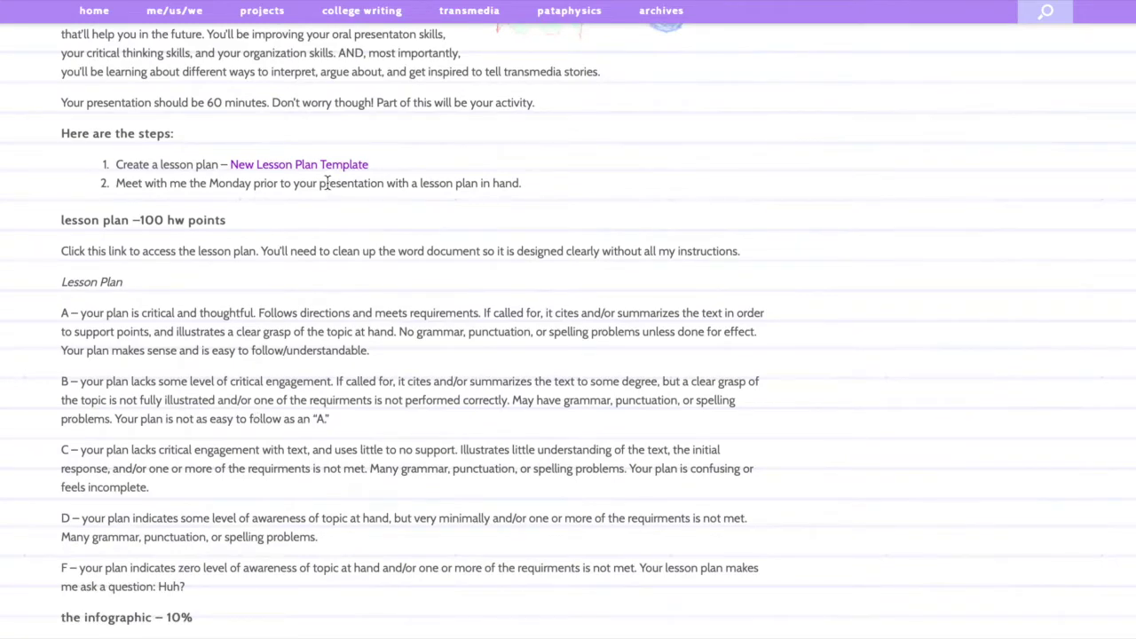
pyautogui.scroll(-1, 282, 277)
pyautogui.scroll(-3, 282, 277)
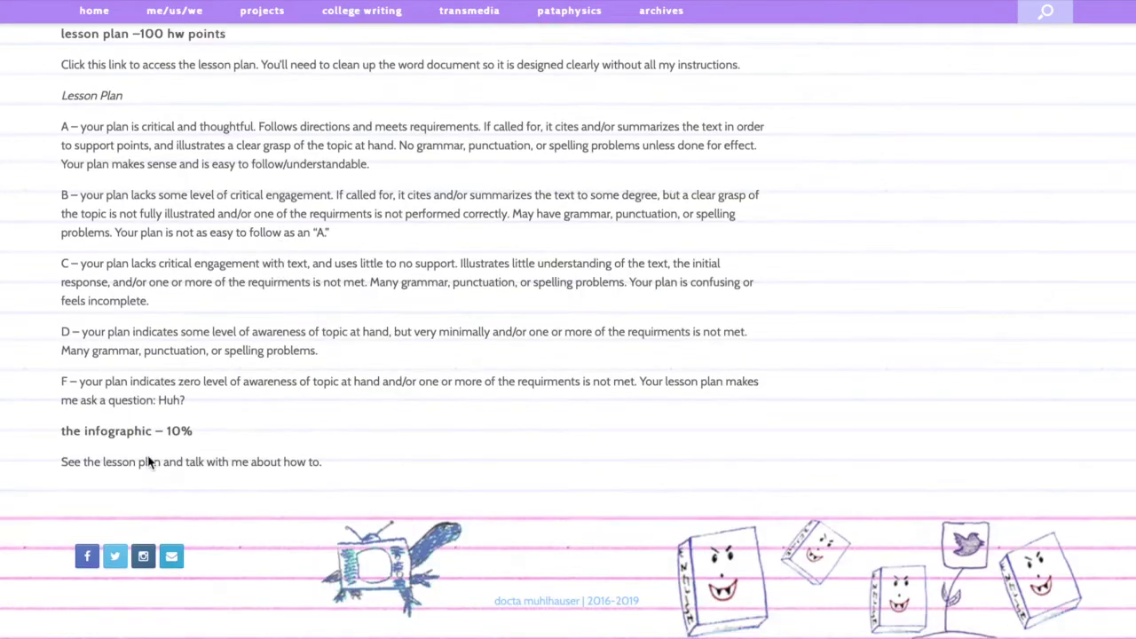
pyautogui.scroll(6, 218, 411)
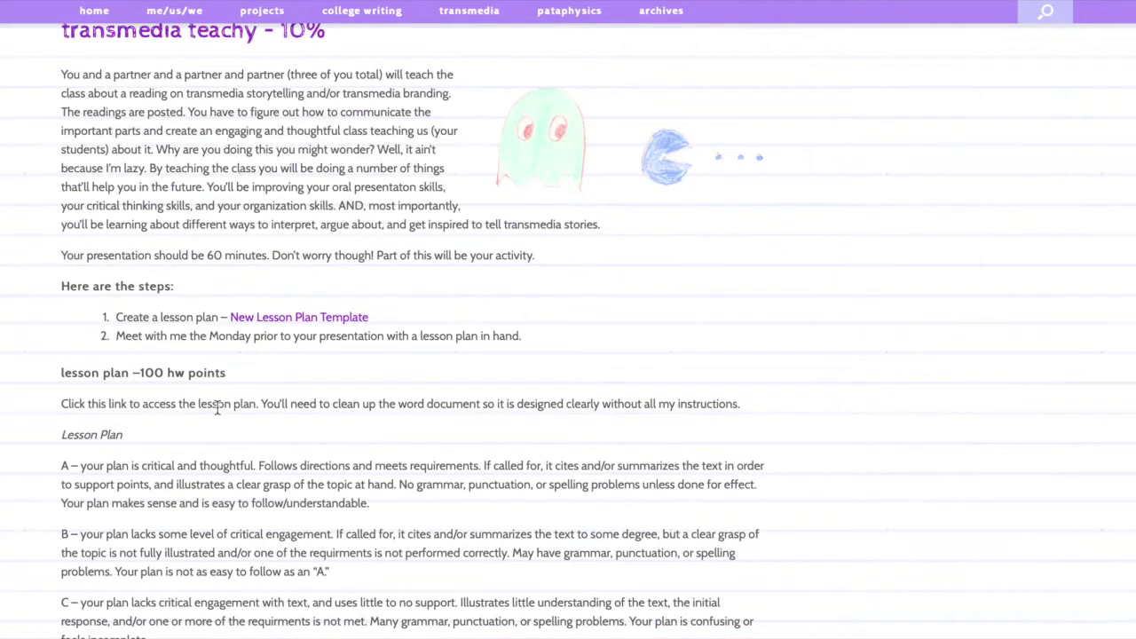
pyautogui.click(285, 320)
pyautogui.click(1037, 596)
# Open the downloaded lesson plan in Word and review its header fields through the citation
pyautogui.click(994, 390)
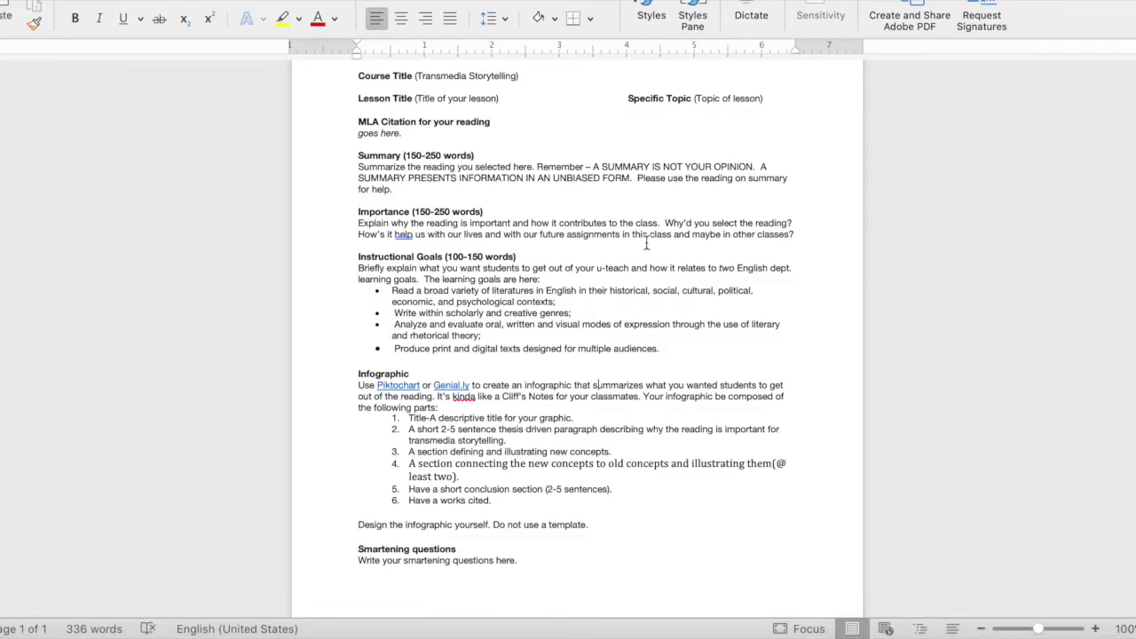
pyautogui.scroll(3, 646, 243)
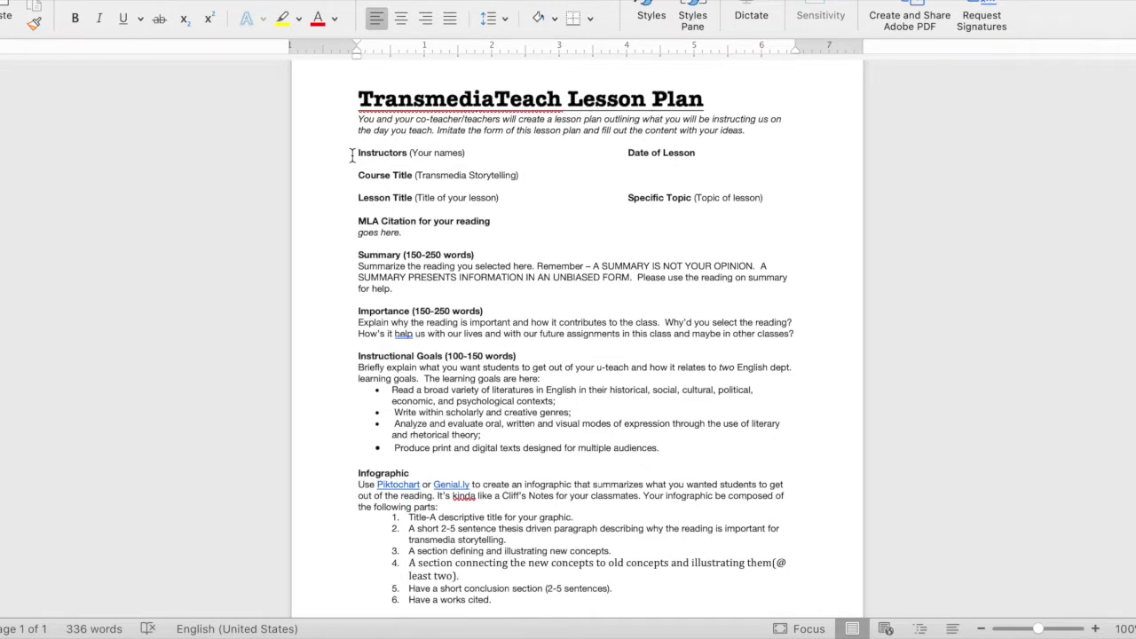
pyautogui.moveTo(353, 154); pyautogui.dragTo(704, 235)
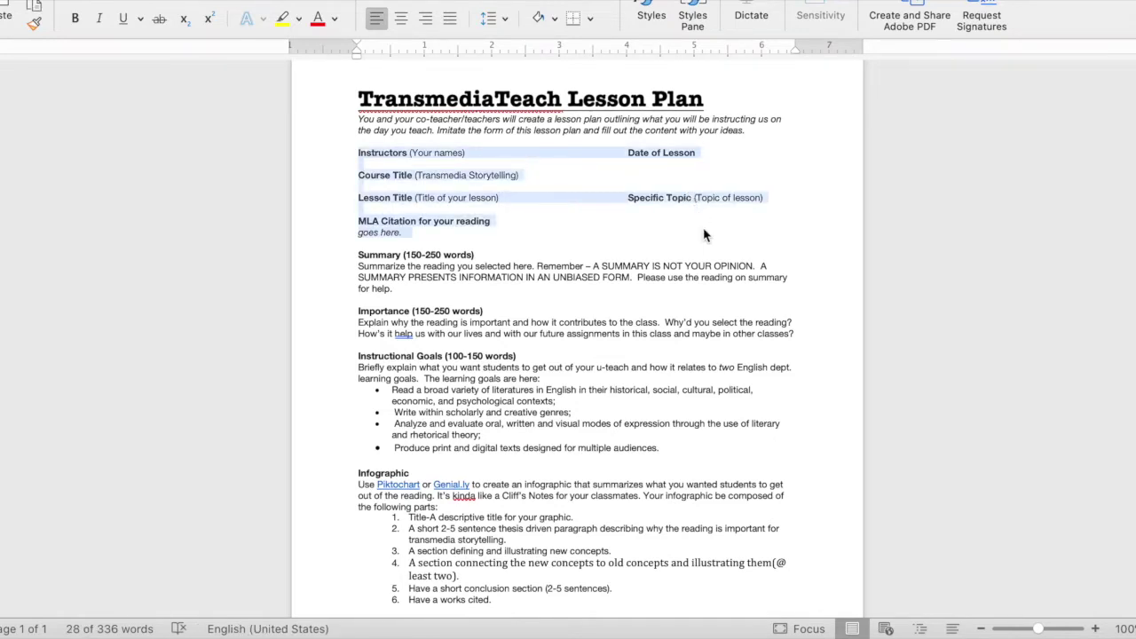
pyautogui.scroll(-1, 704, 236)
pyautogui.click(420, 211)
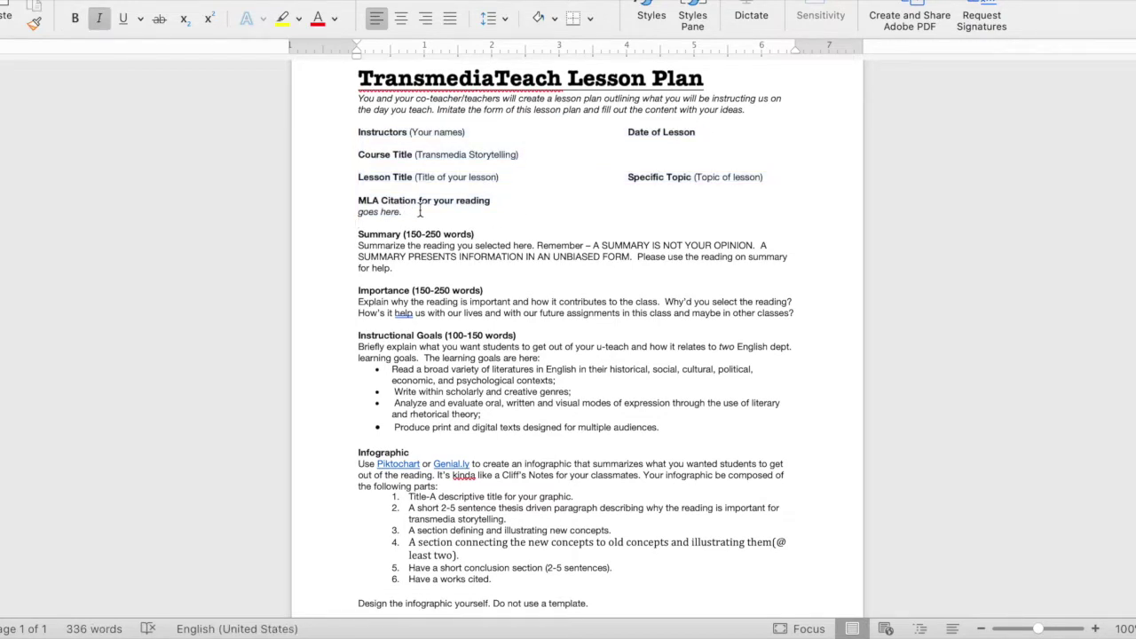
# Read through the Summary and Importance sections of the lesson plan template
pyautogui.scroll(-2, 420, 211)
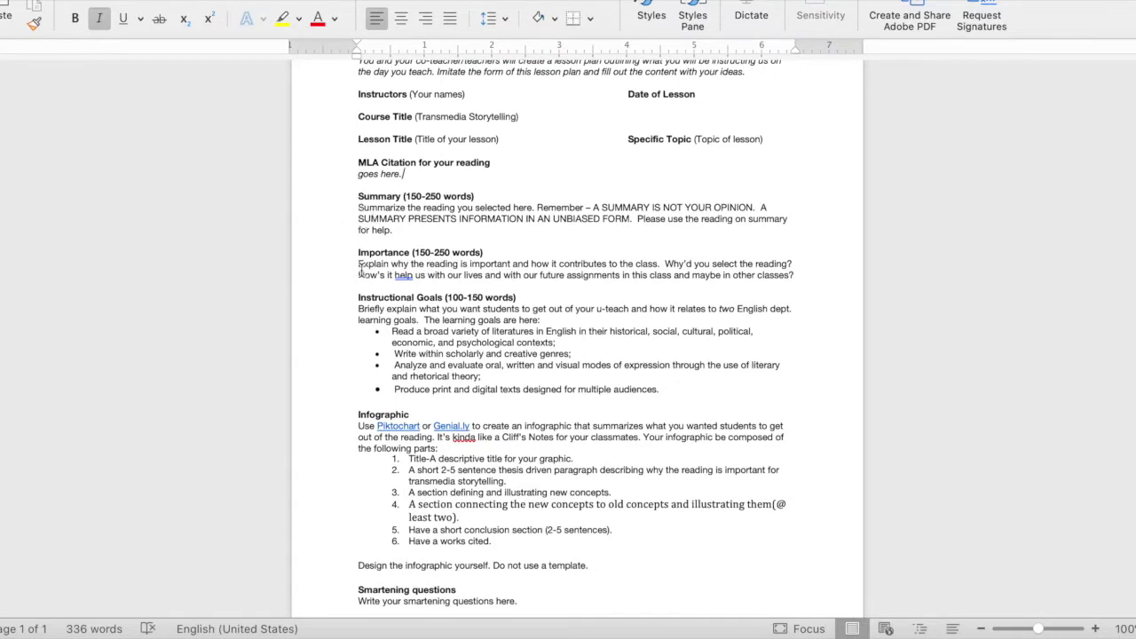
pyautogui.click(363, 221)
pyautogui.tripleClick(374, 273)
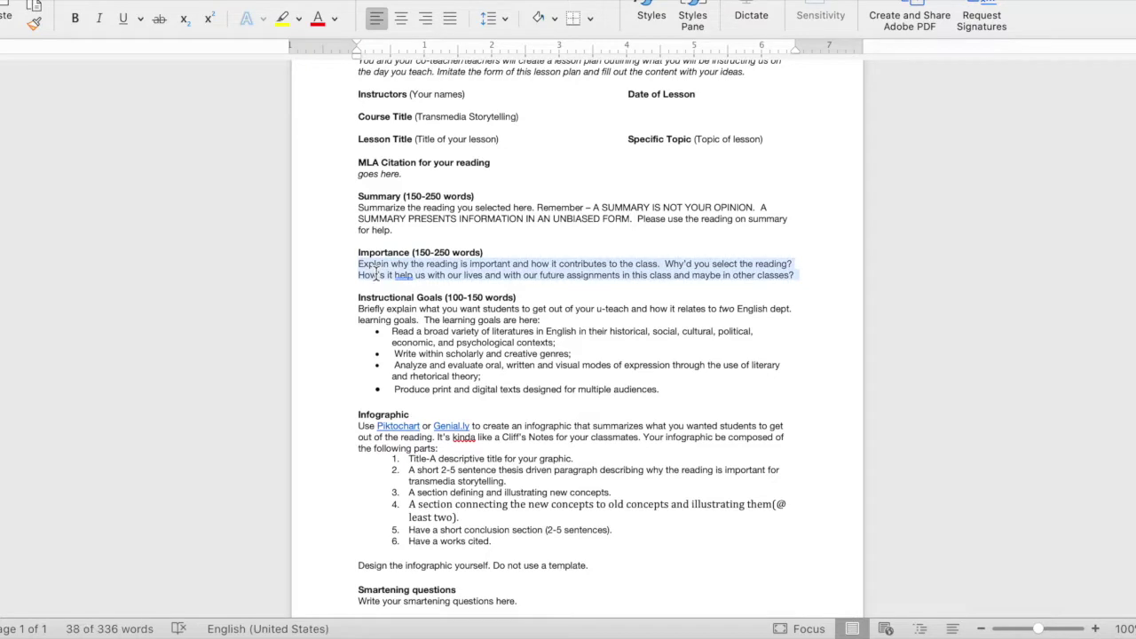
pyautogui.scroll(-1, 376, 274)
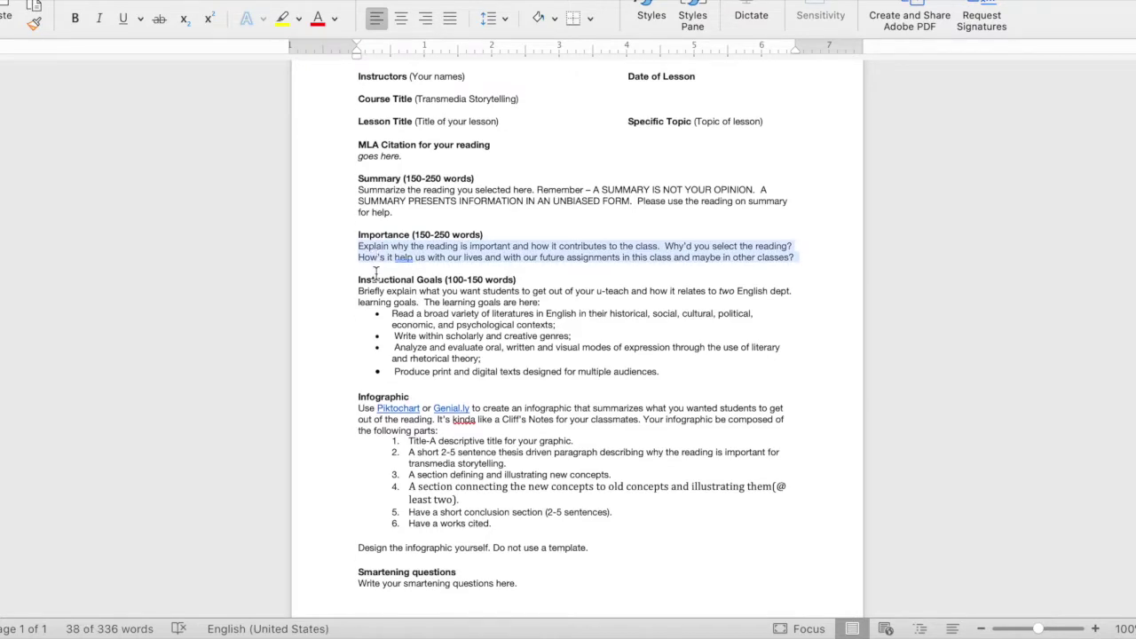
pyautogui.click(700, 250)
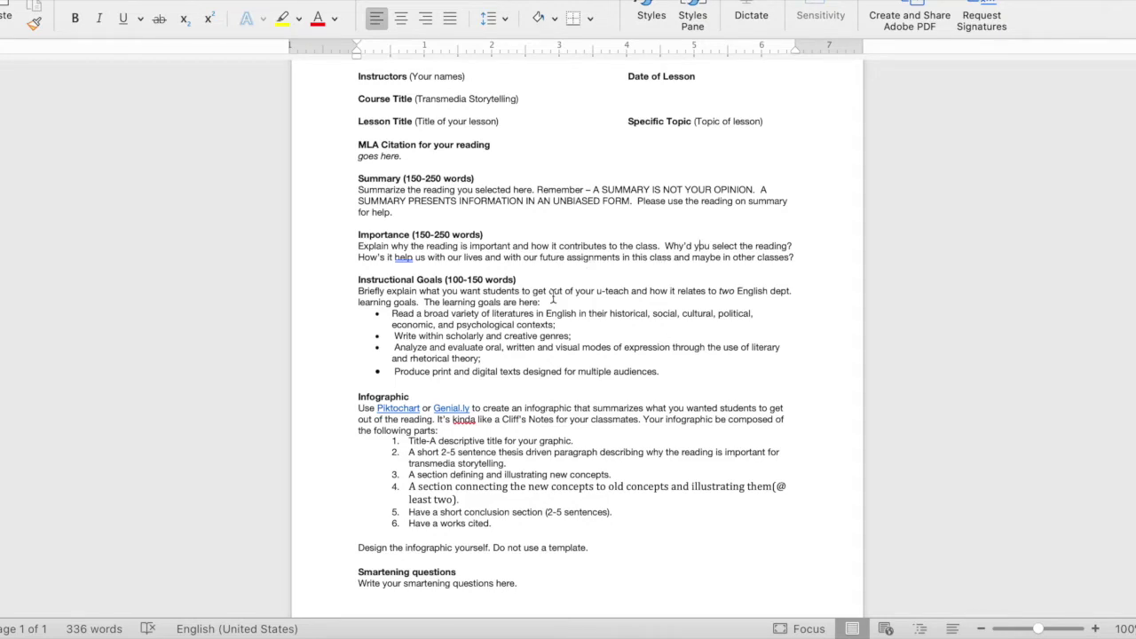
pyautogui.scroll(-2, 553, 299)
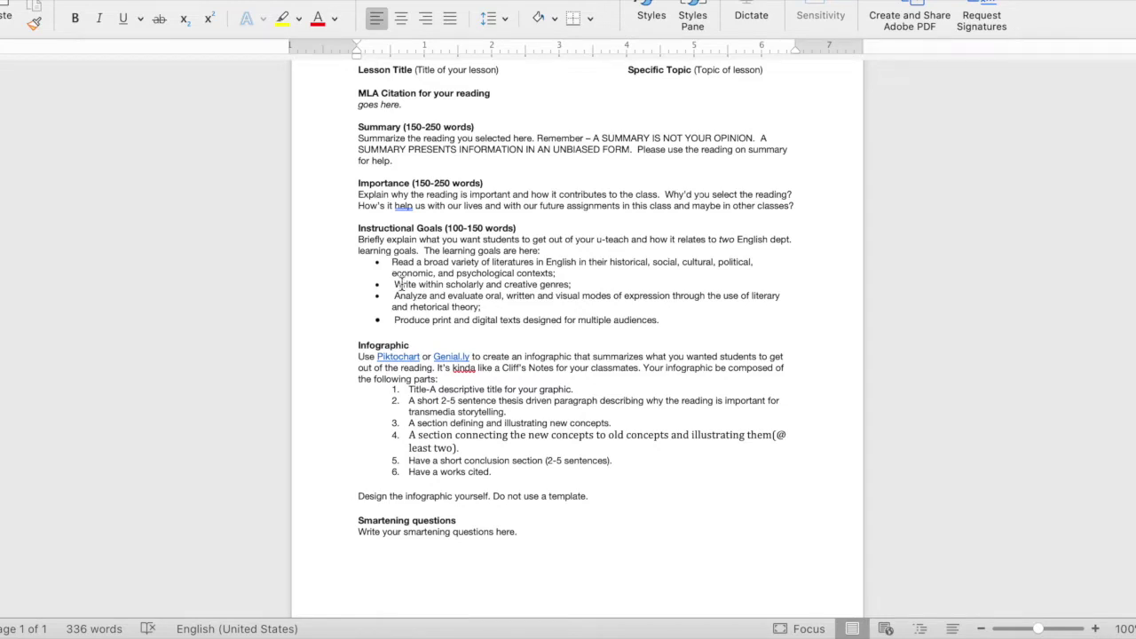
pyautogui.scroll(-1, 395, 262)
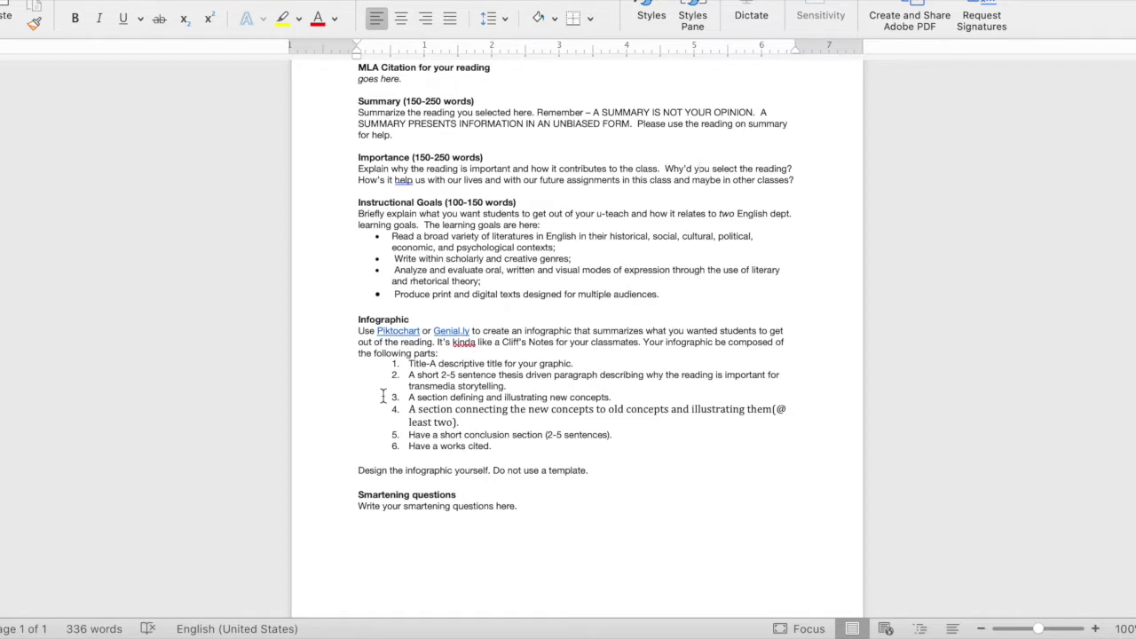
pyautogui.scroll(-1, 469, 257)
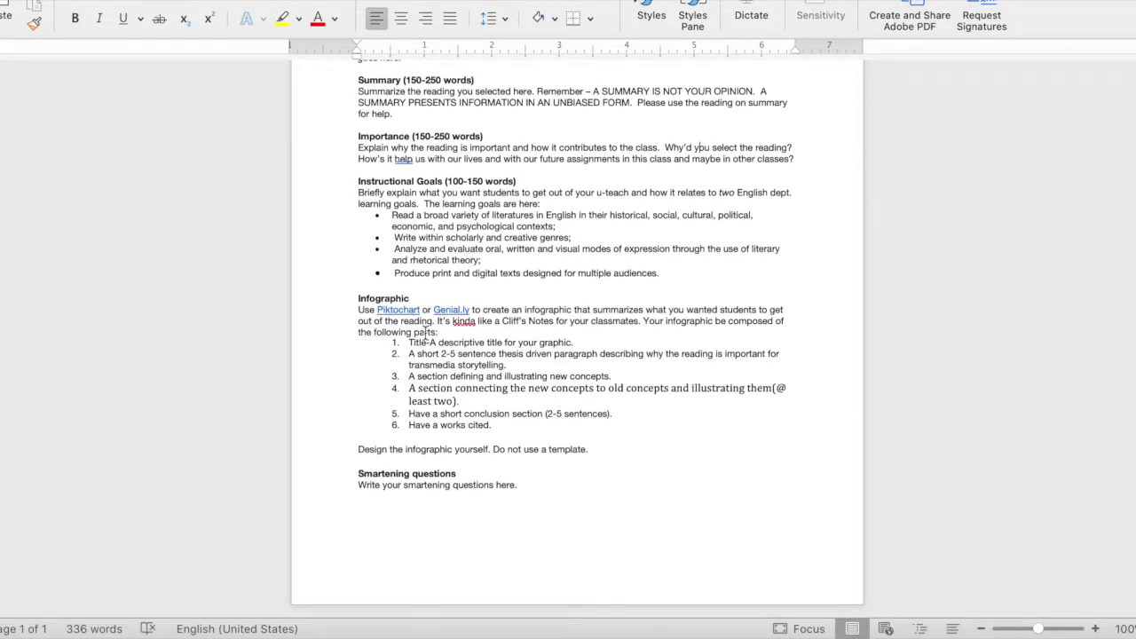
pyautogui.moveTo(363, 307); pyautogui.dragTo(570, 328)
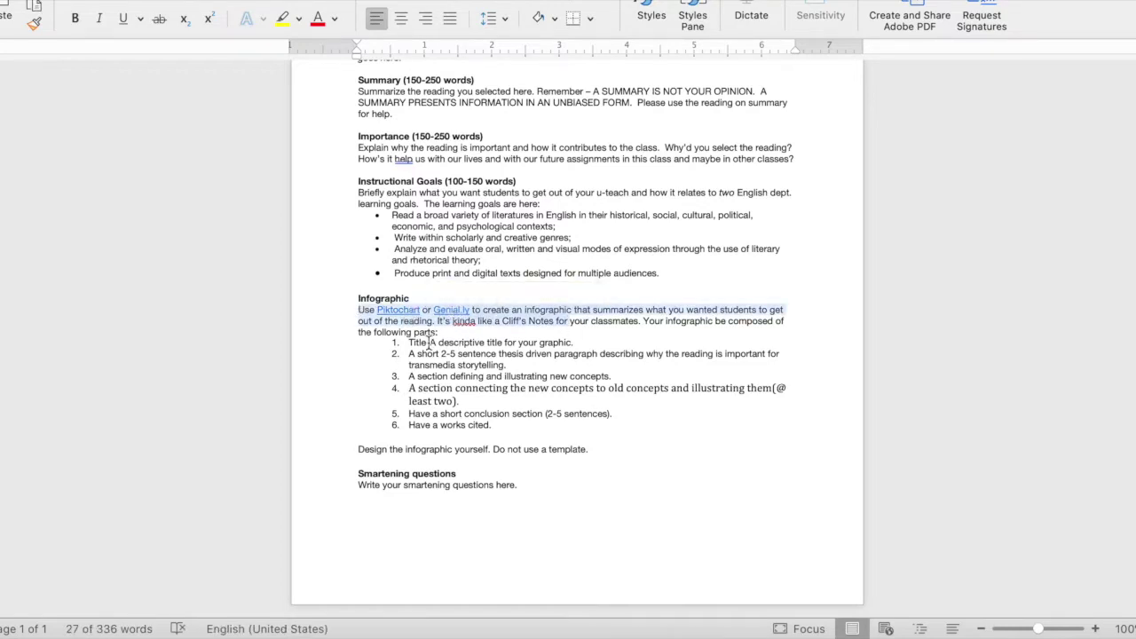
pyautogui.click(431, 342)
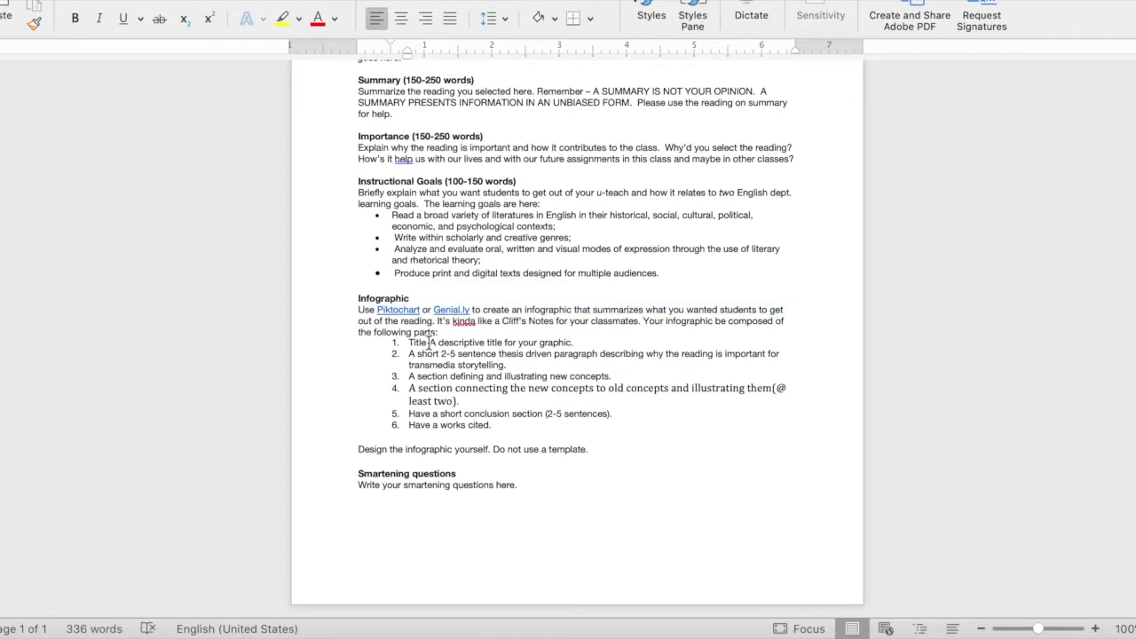
pyautogui.moveTo(409, 341); pyautogui.dragTo(570, 342)
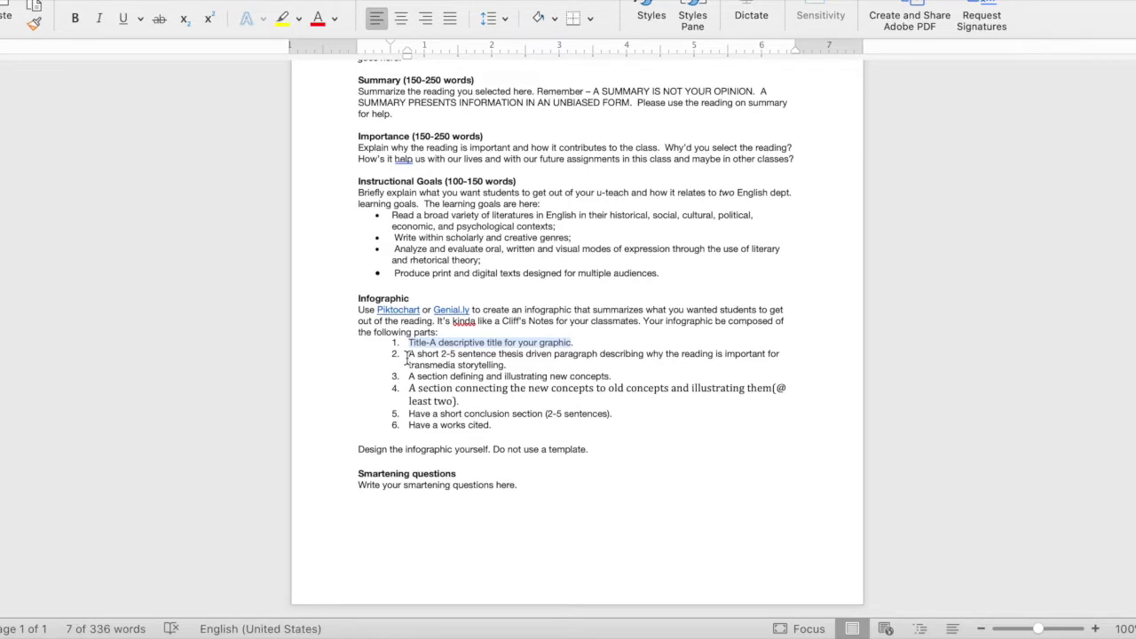
pyautogui.moveTo(407, 357); pyautogui.dragTo(510, 368)
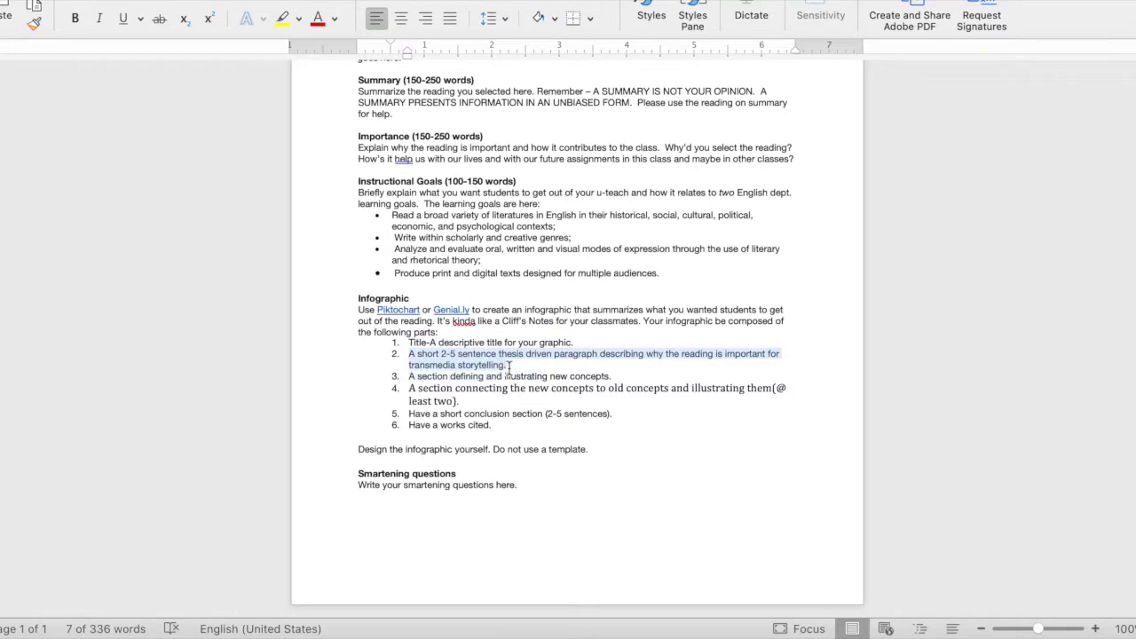
pyautogui.tripleClick(435, 377)
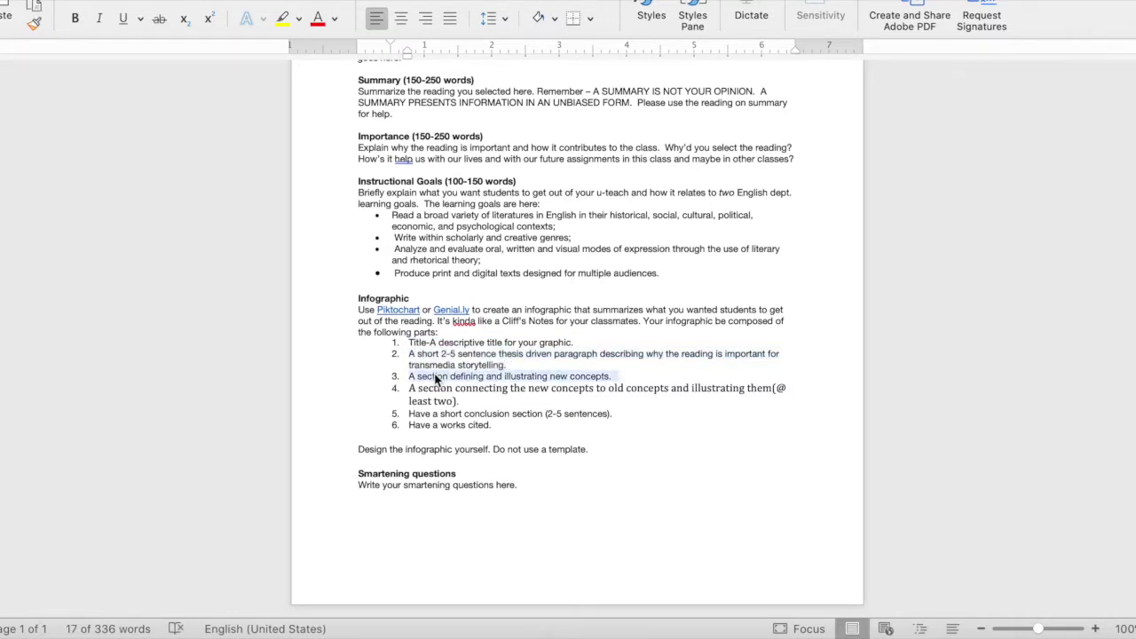
pyautogui.doubleClick(428, 392)
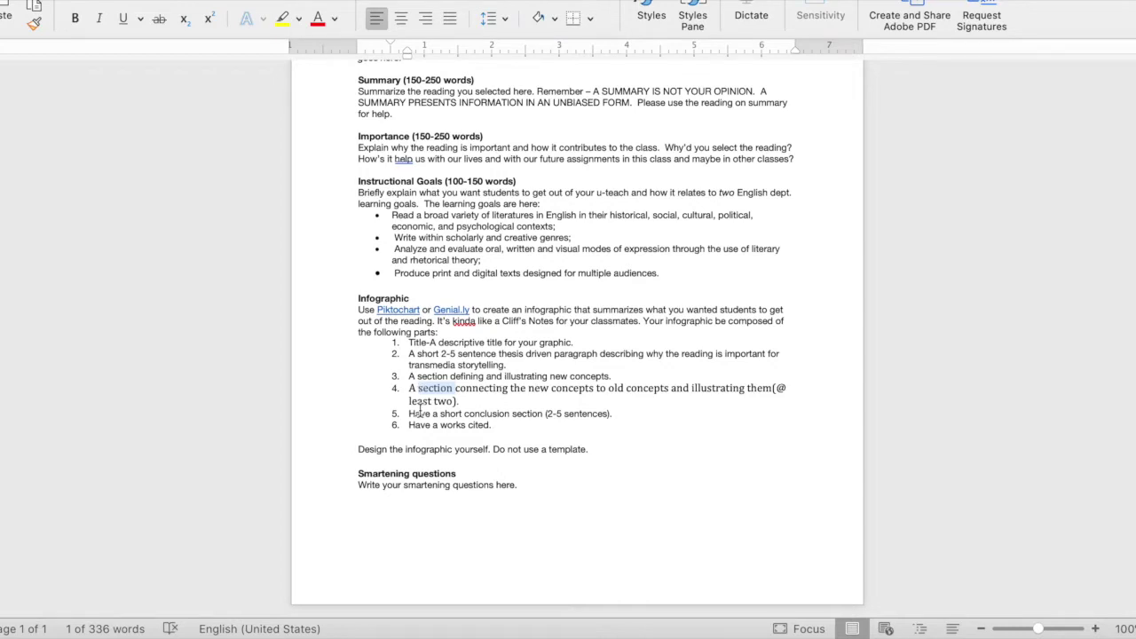
pyautogui.moveTo(419, 417); pyautogui.dragTo(573, 419)
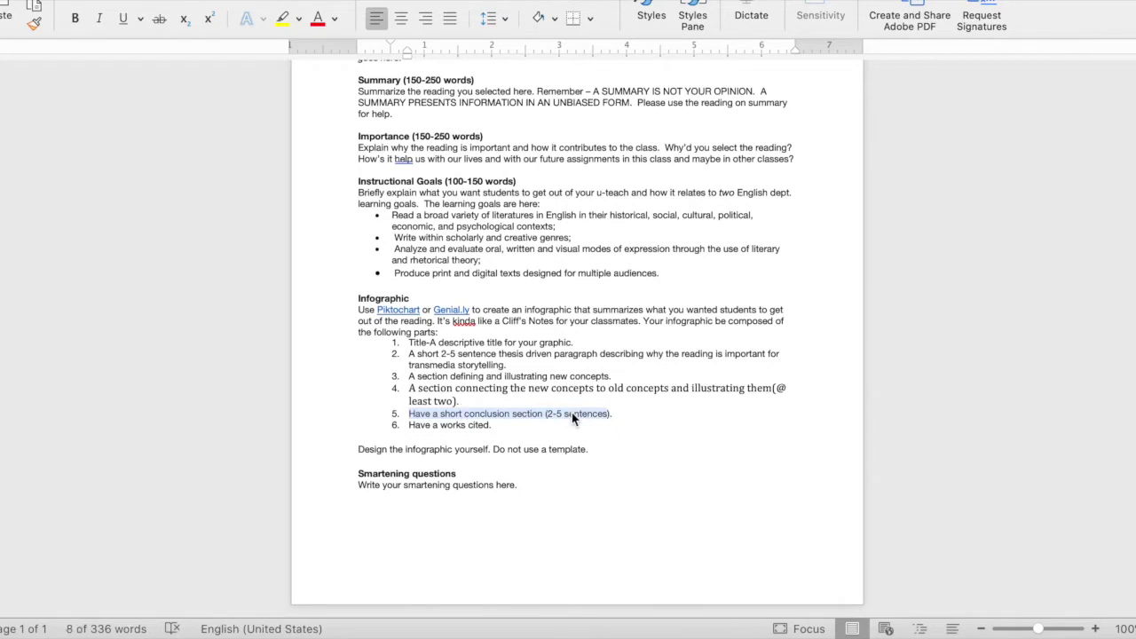
pyautogui.tripleClick(460, 424)
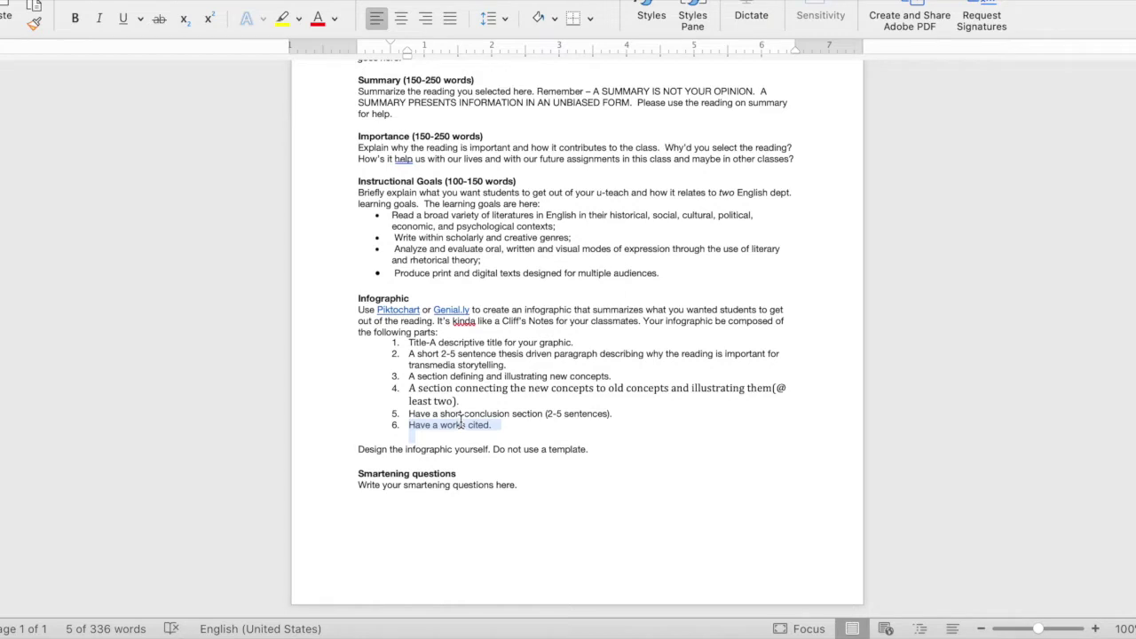
pyautogui.click(461, 423)
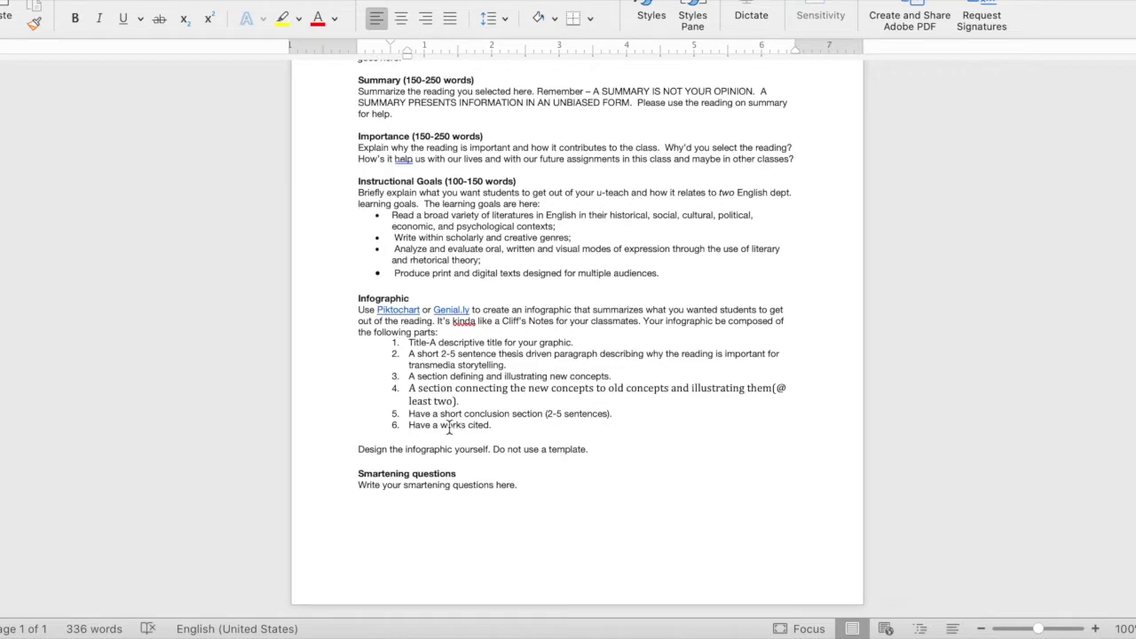
pyautogui.moveTo(356, 450); pyautogui.dragTo(586, 449)
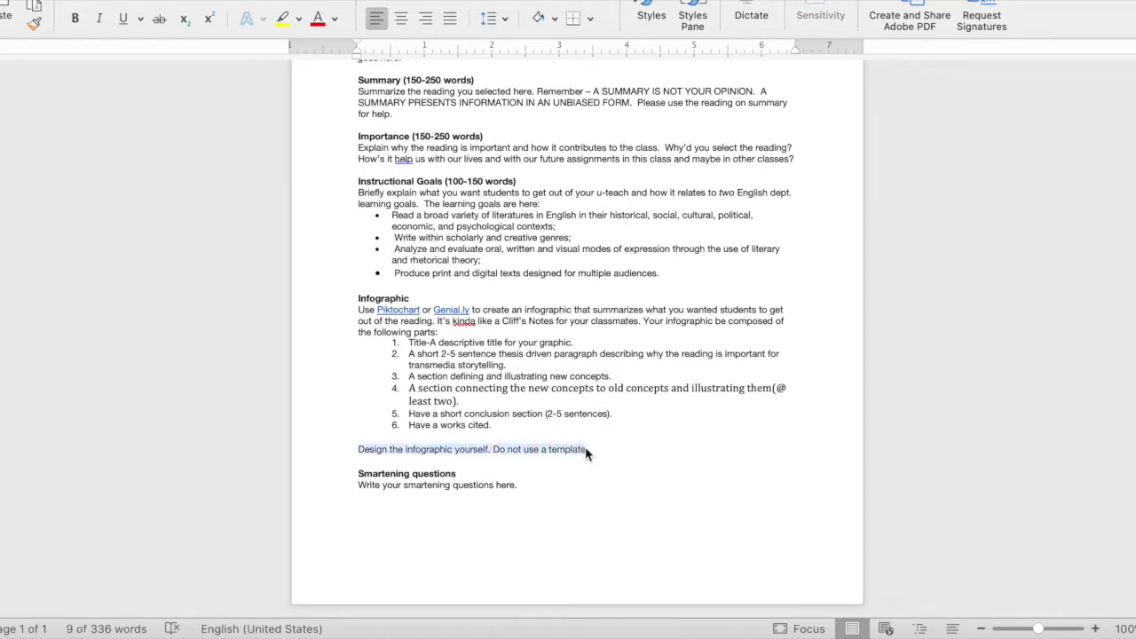
pyautogui.moveTo(360, 474); pyautogui.dragTo(364, 499)
pyautogui.doubleClick(419, 364)
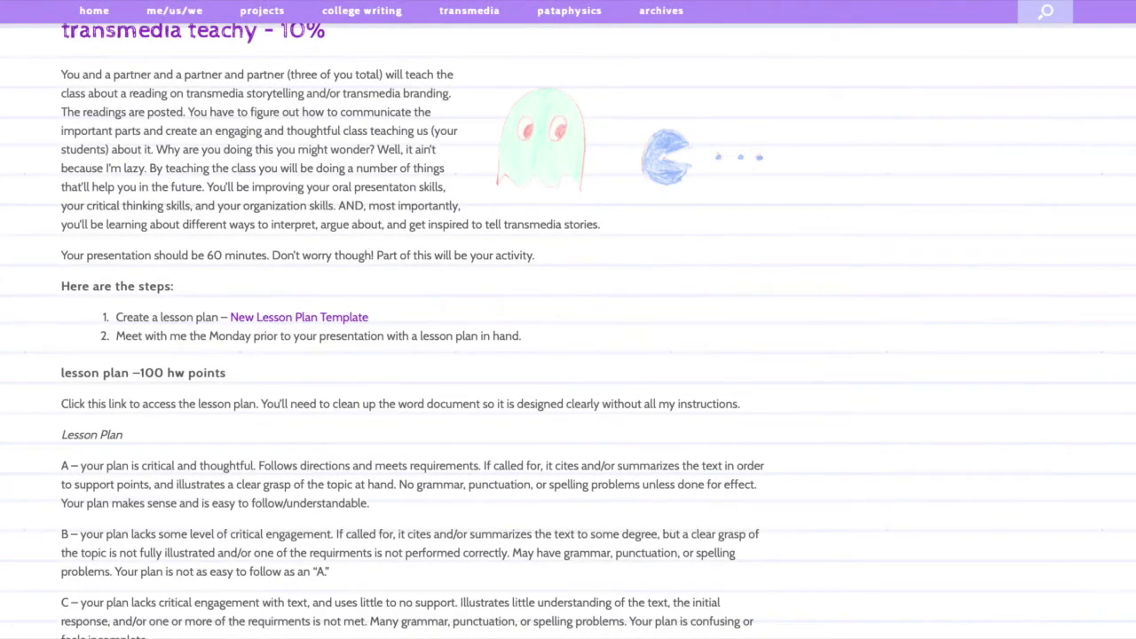
# Enter 'cool infographics' as a search in Safari
pyautogui.write('cool')
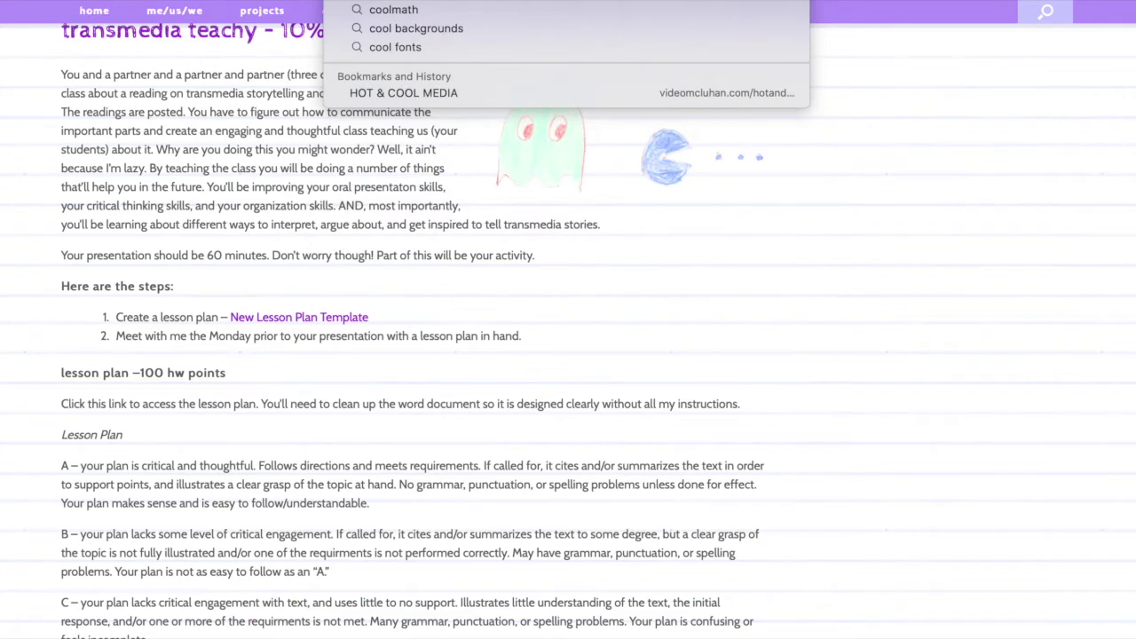
pyautogui.write(' infographics')
# Run the web search for 'cool infographics' and look over the results
pyautogui.press('Return')
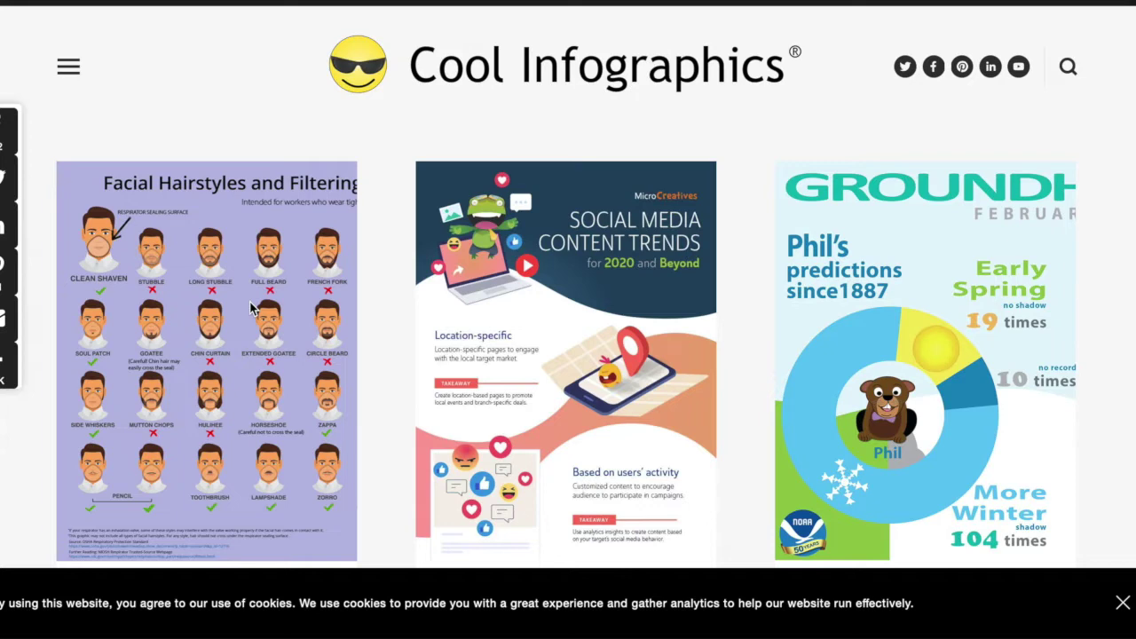
pyautogui.scroll(-5, 249, 309)
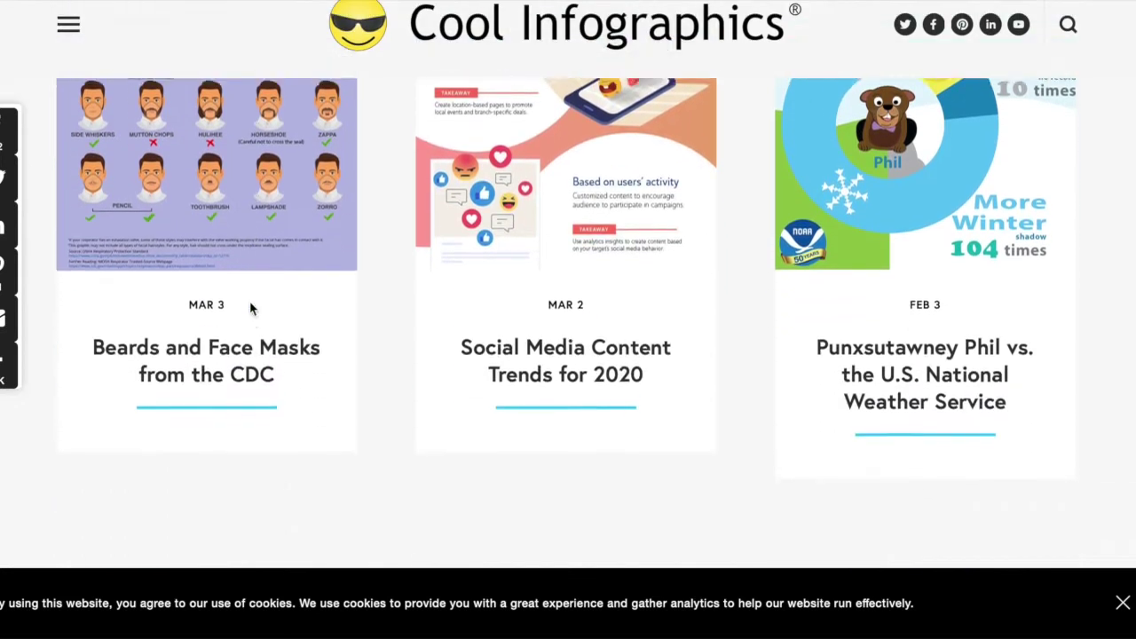
pyautogui.scroll(5, 250, 301)
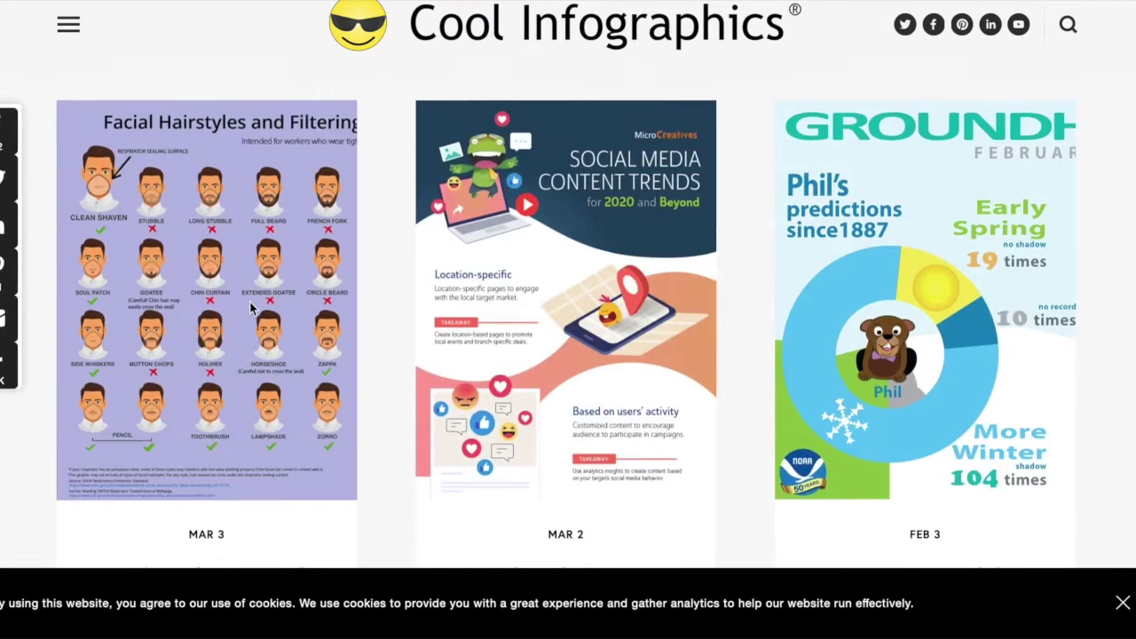
# View the Beards and Face Masks post, then return to and scroll the Cool Infographics blog listing
pyautogui.click(249, 285)
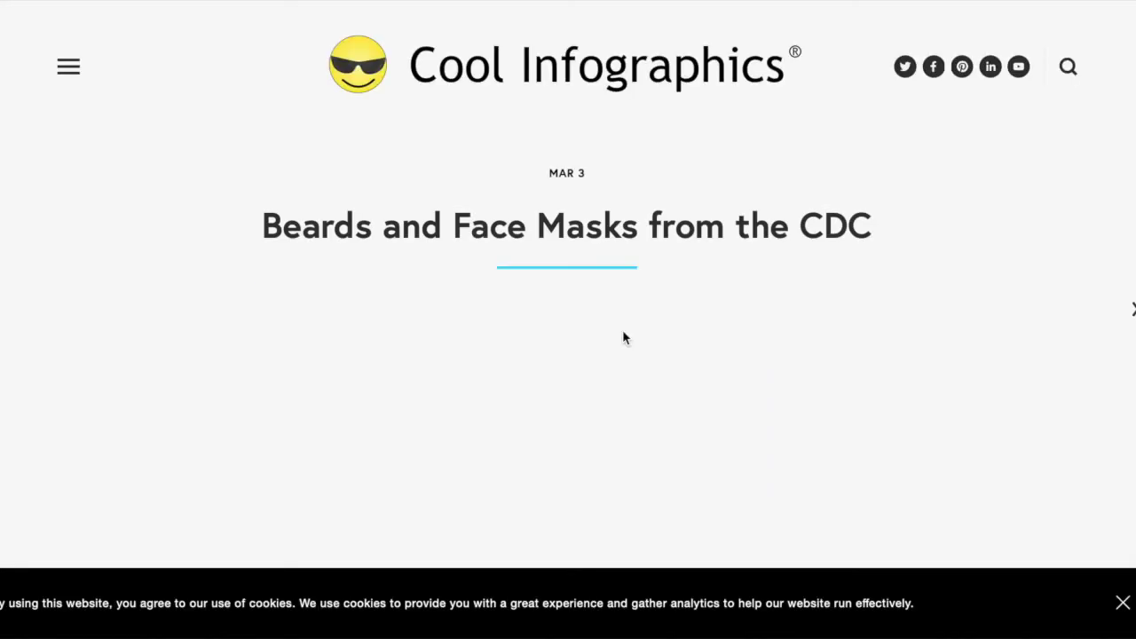
pyautogui.scroll(-5, 623, 332)
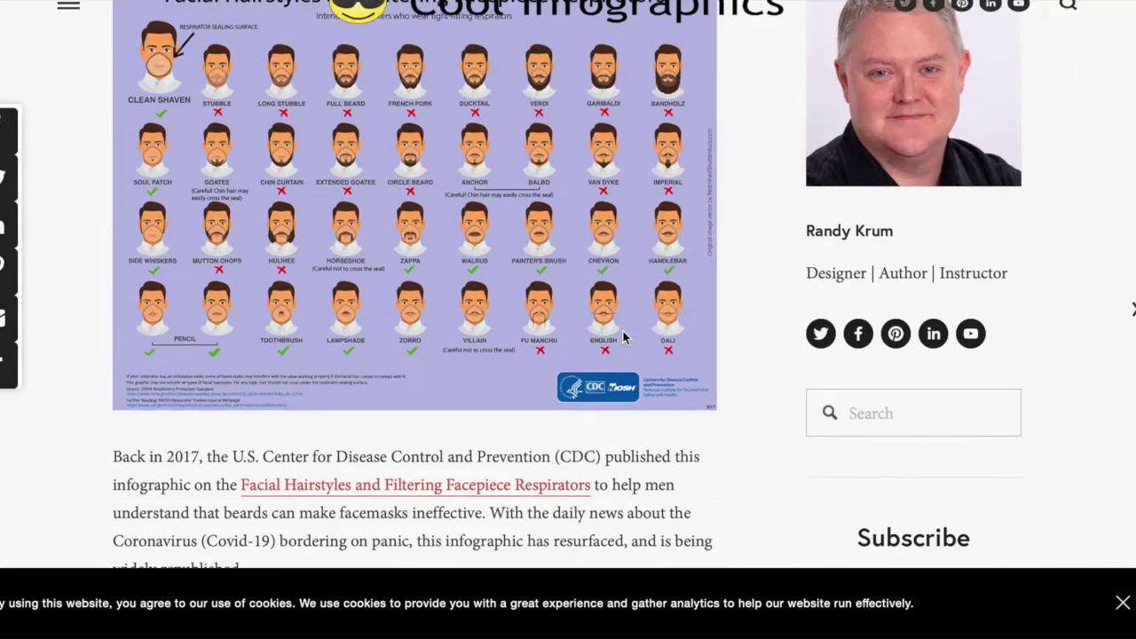
pyautogui.scroll(1, 623, 337)
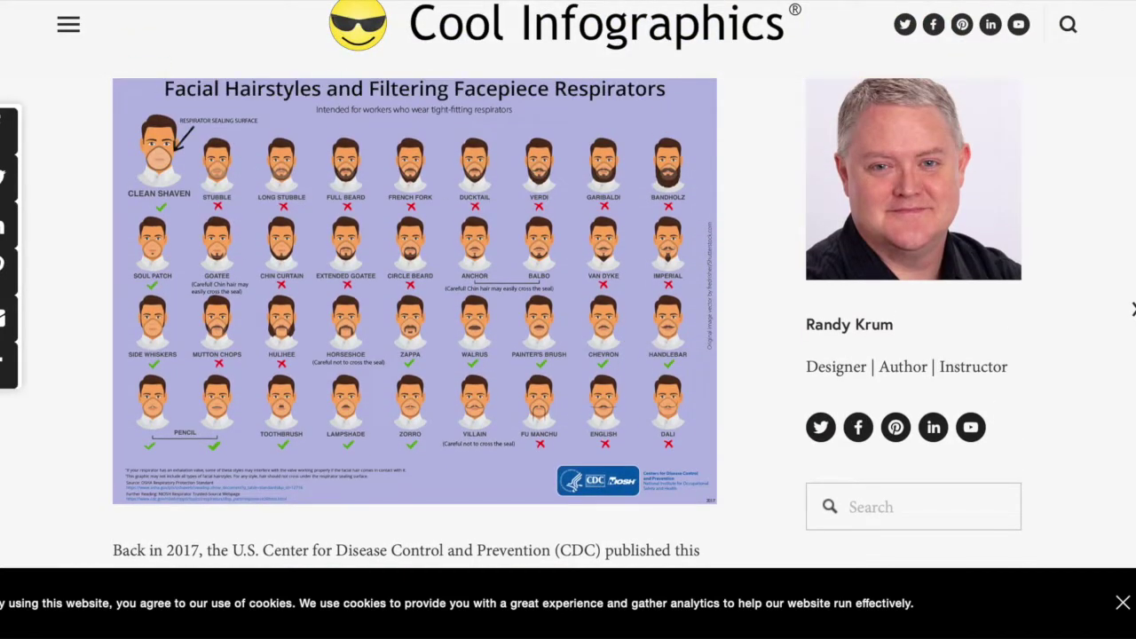
pyautogui.hotkey('alt', 'Left')
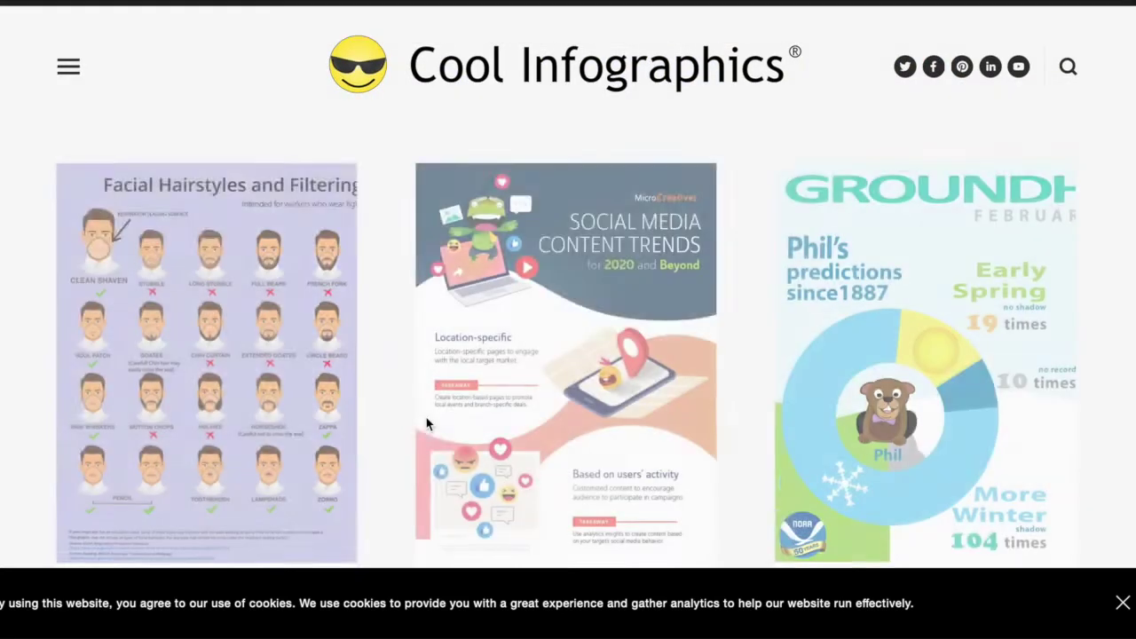
pyautogui.scroll(-8, 426, 425)
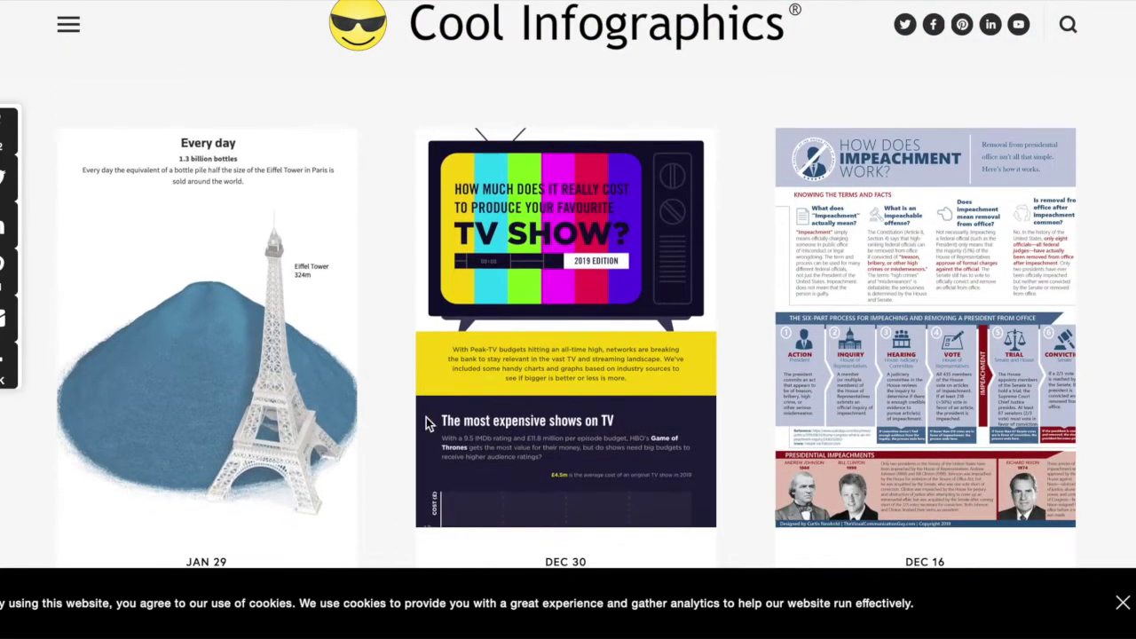
pyautogui.scroll(-1, 427, 425)
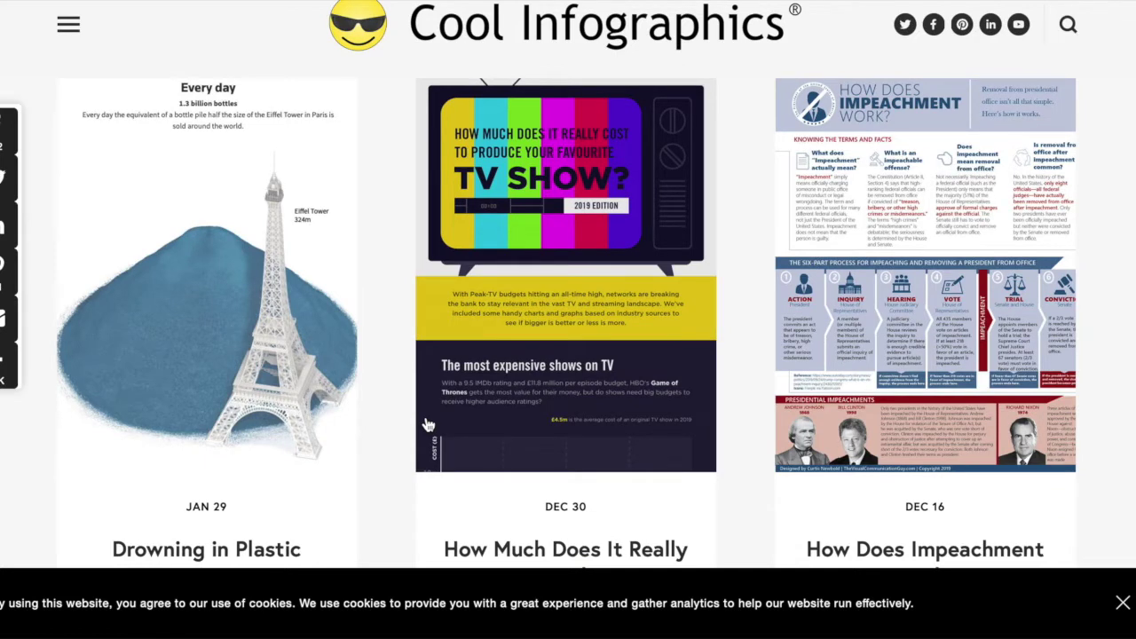
pyautogui.scroll(-1, 427, 425)
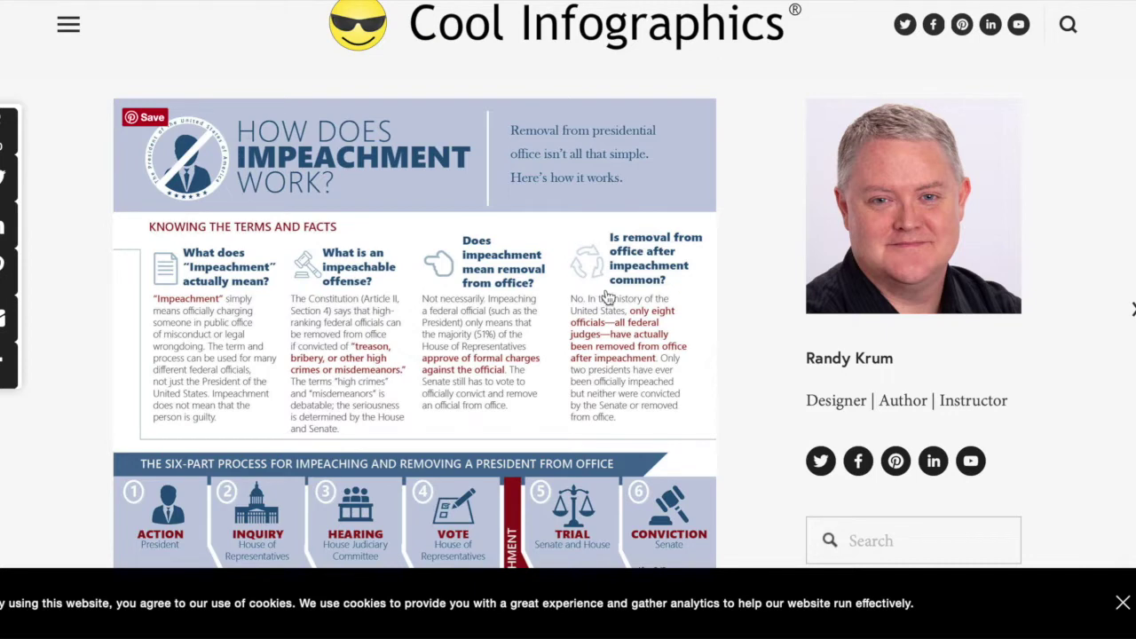
# Scroll through the How Does Impeachment Work infographic
pyautogui.scroll(-3, 471, 350)
pyautogui.scroll(-1, 472, 352)
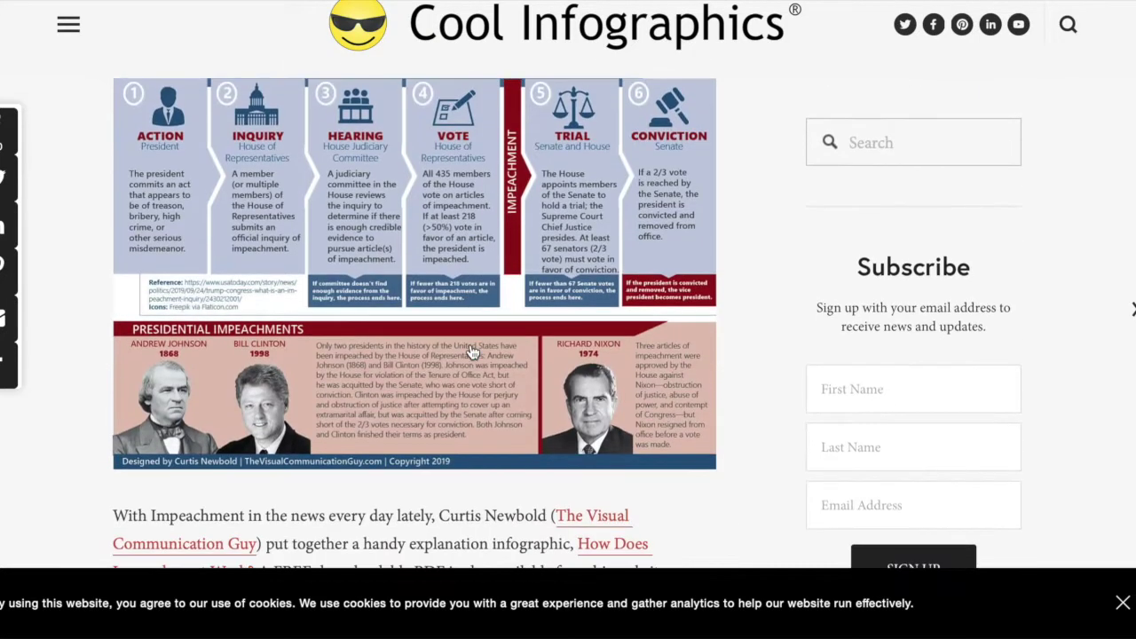
pyautogui.scroll(4, 472, 352)
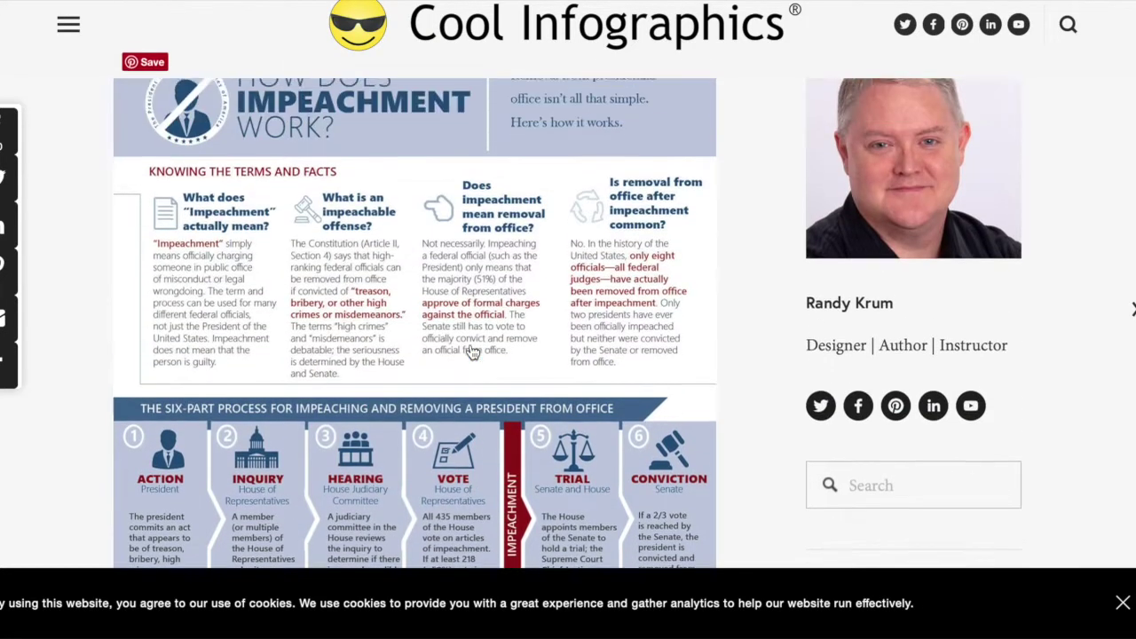
pyautogui.scroll(1, 472, 352)
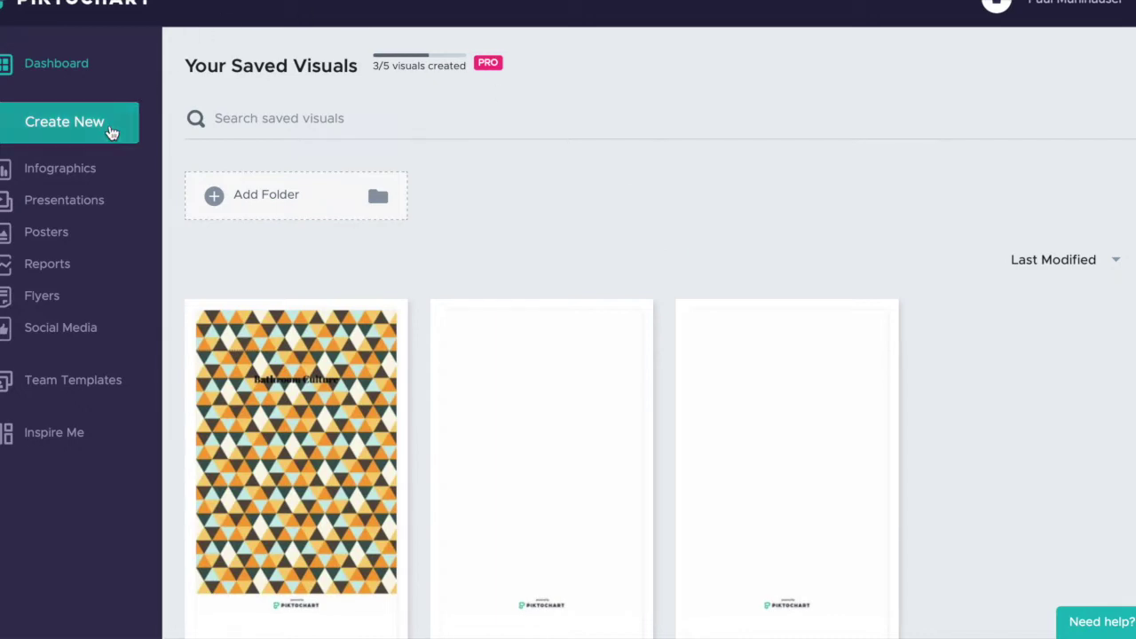
# Create a new infographic starting from a blank template
pyautogui.click(112, 132)
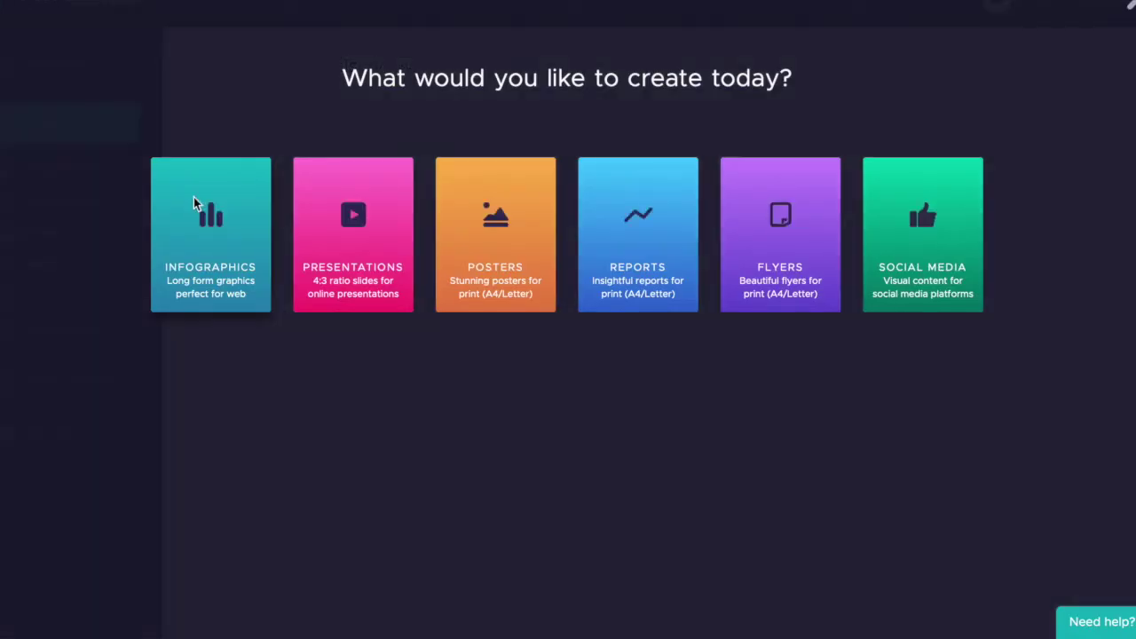
pyautogui.click(194, 203)
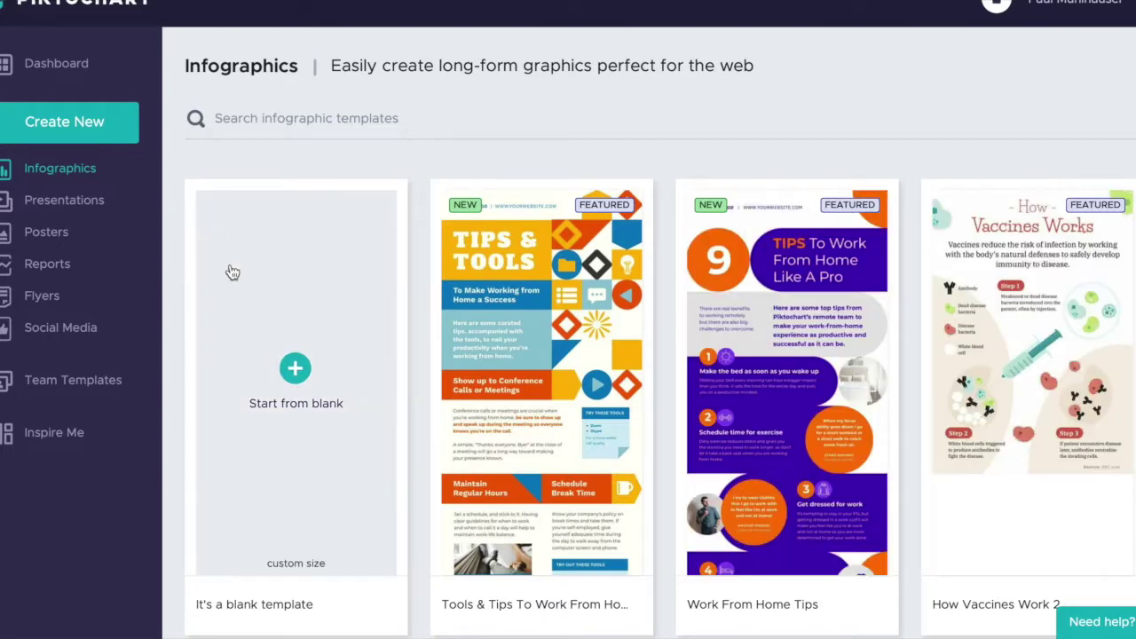
pyautogui.click(295, 371)
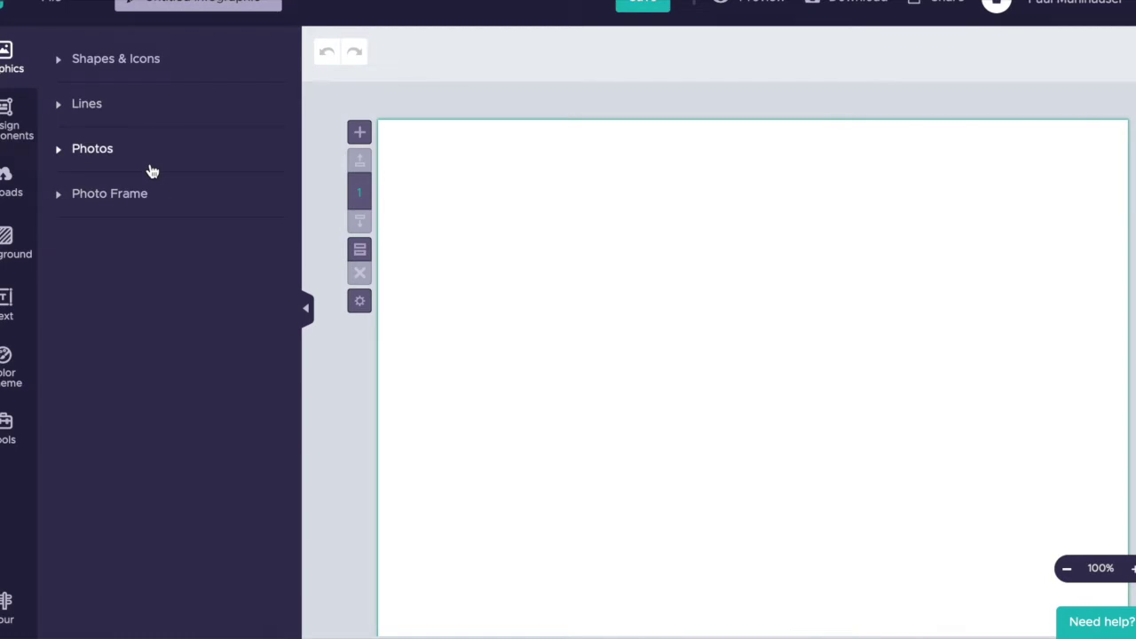
# Place a star shape on the canvas with a dashed line to its right
pyautogui.click(59, 61)
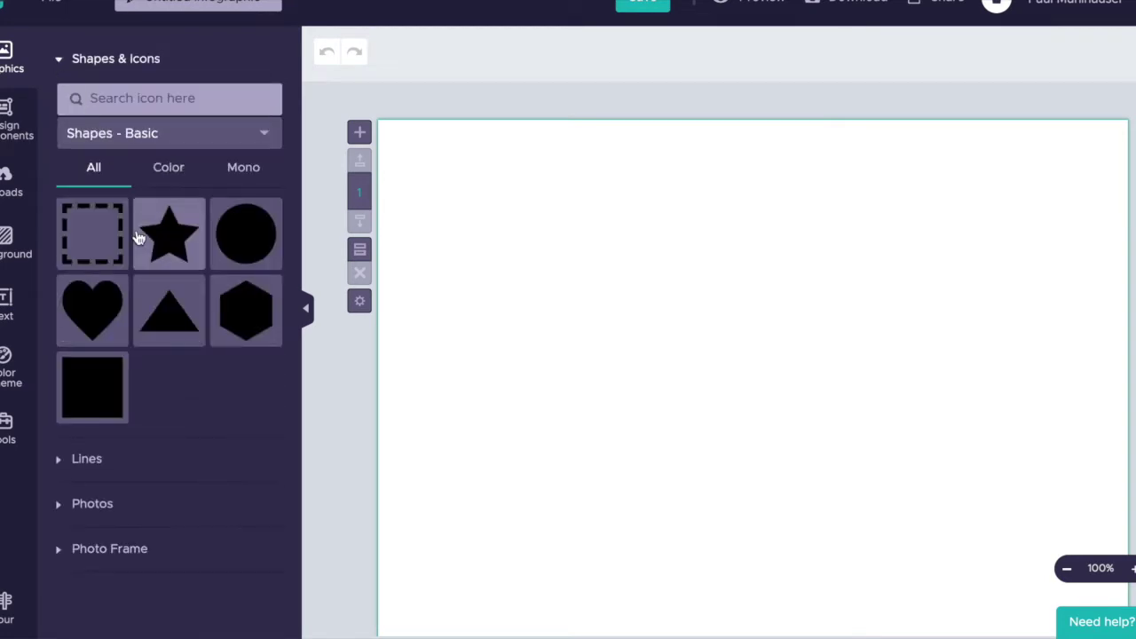
pyautogui.moveTo(169, 235)
pyautogui.moveTo(451, 250); pyautogui.dragTo(606, 307)
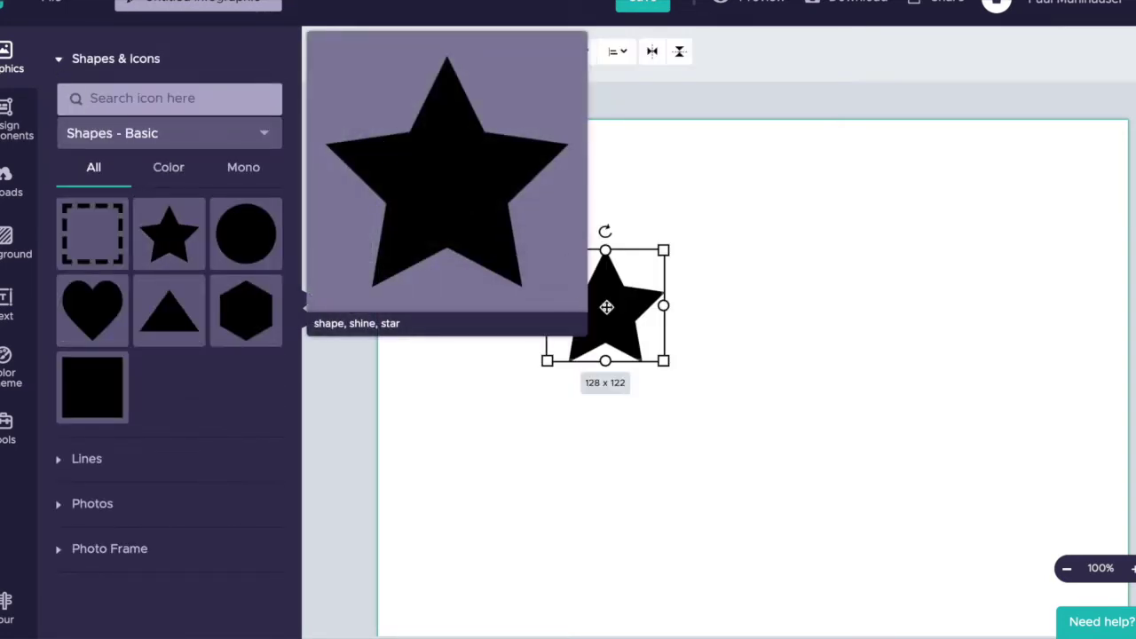
pyautogui.click(61, 460)
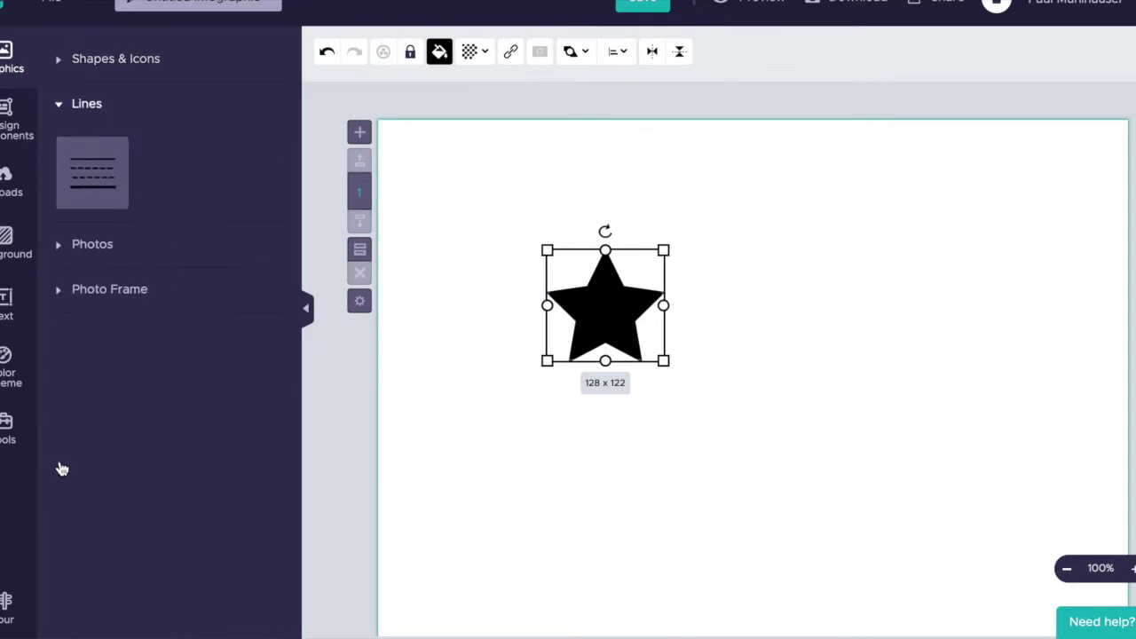
pyautogui.moveTo(87, 204); pyautogui.dragTo(816, 277)
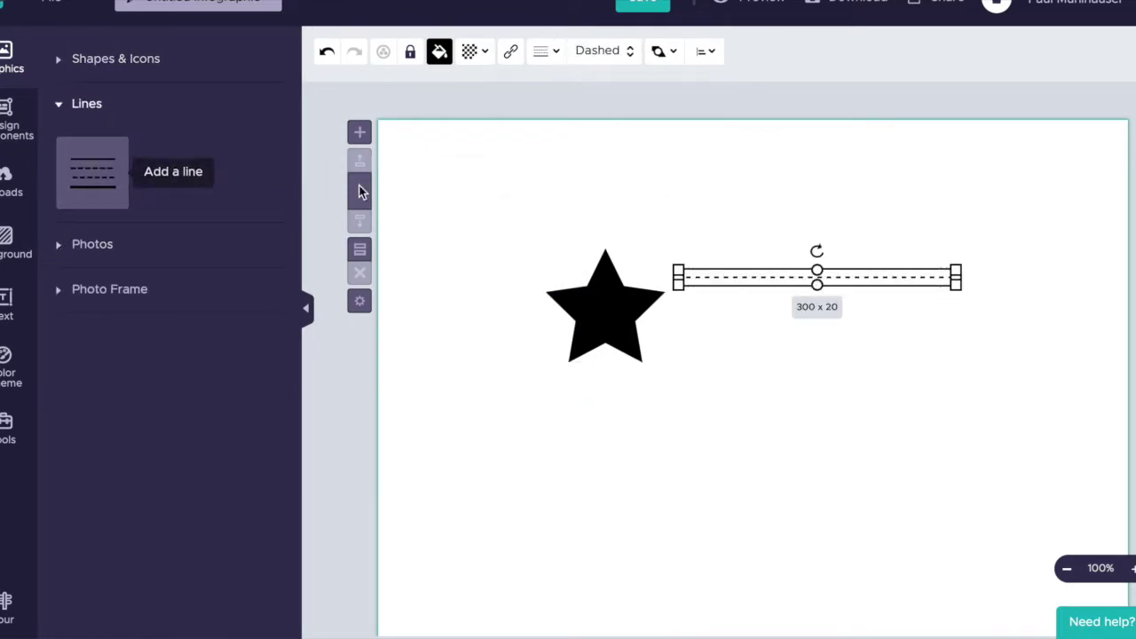
# Add the Unsplash road photo to the upper part of the canvas
pyautogui.click(63, 246)
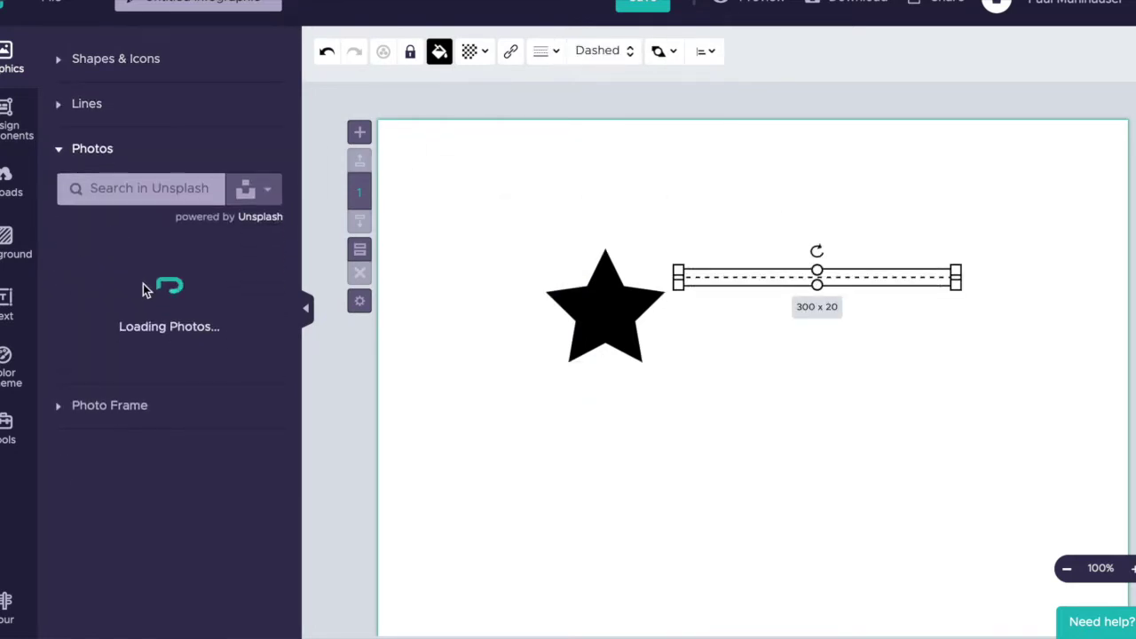
pyautogui.scroll(-2, 153, 310)
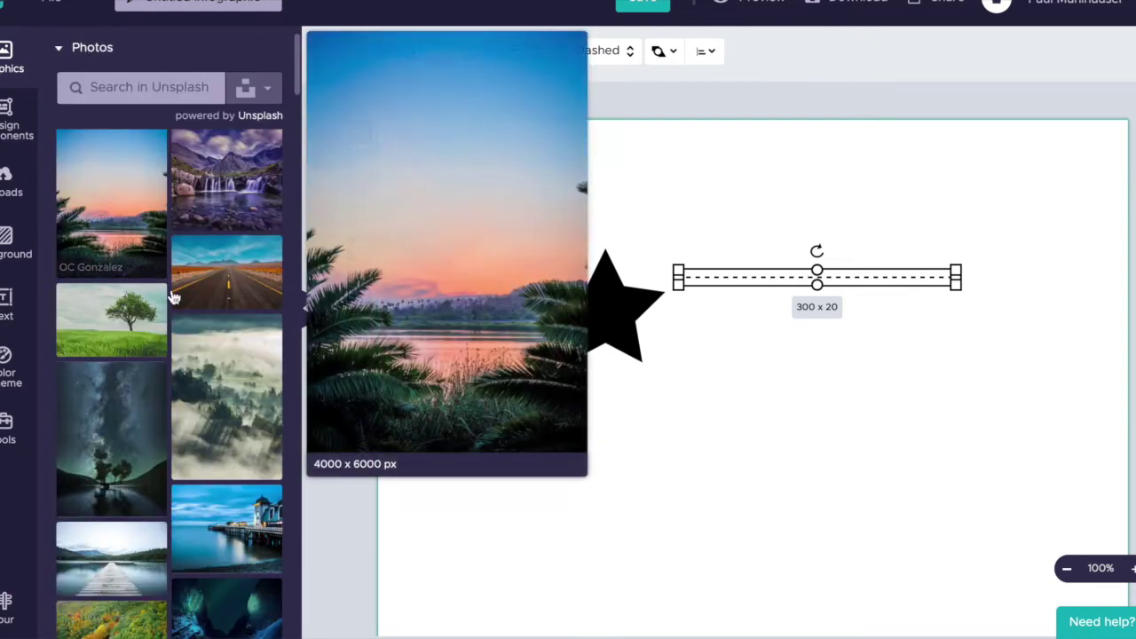
pyautogui.moveTo(220, 295); pyautogui.dragTo(607, 266)
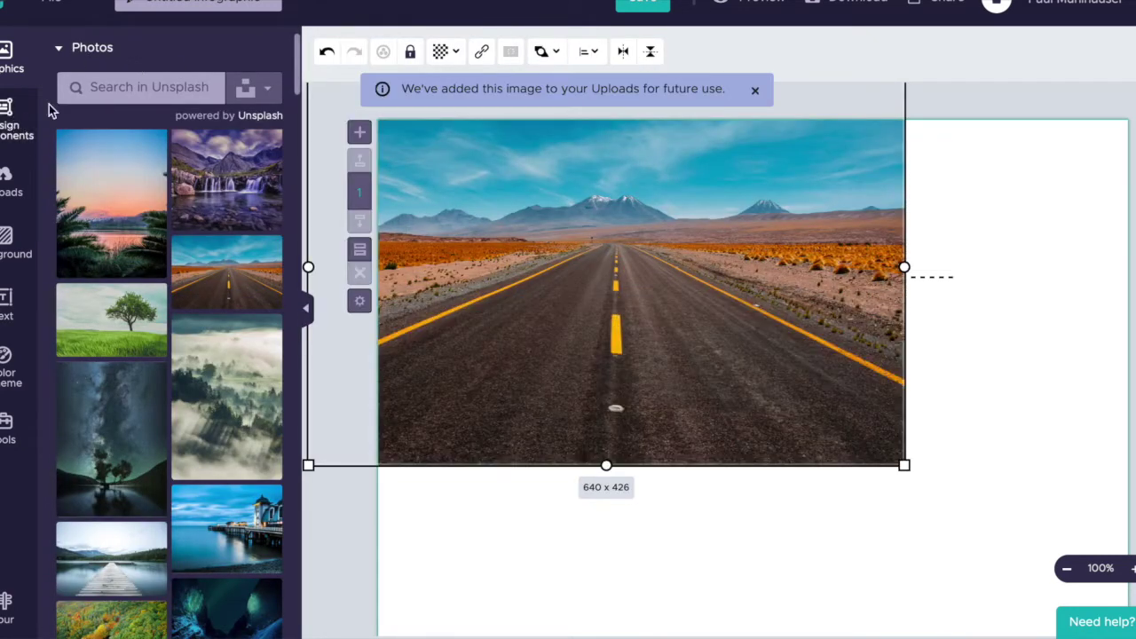
pyautogui.click(59, 48)
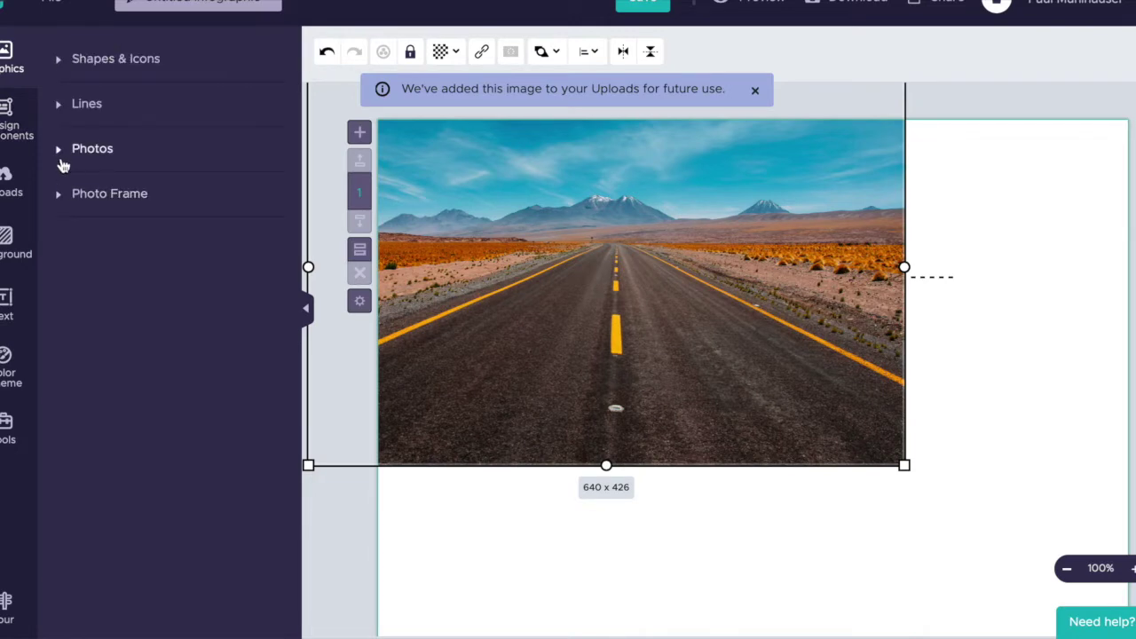
# Add the uploaded person photo, then delete it and the road photo from the canvas
pyautogui.click(9, 182)
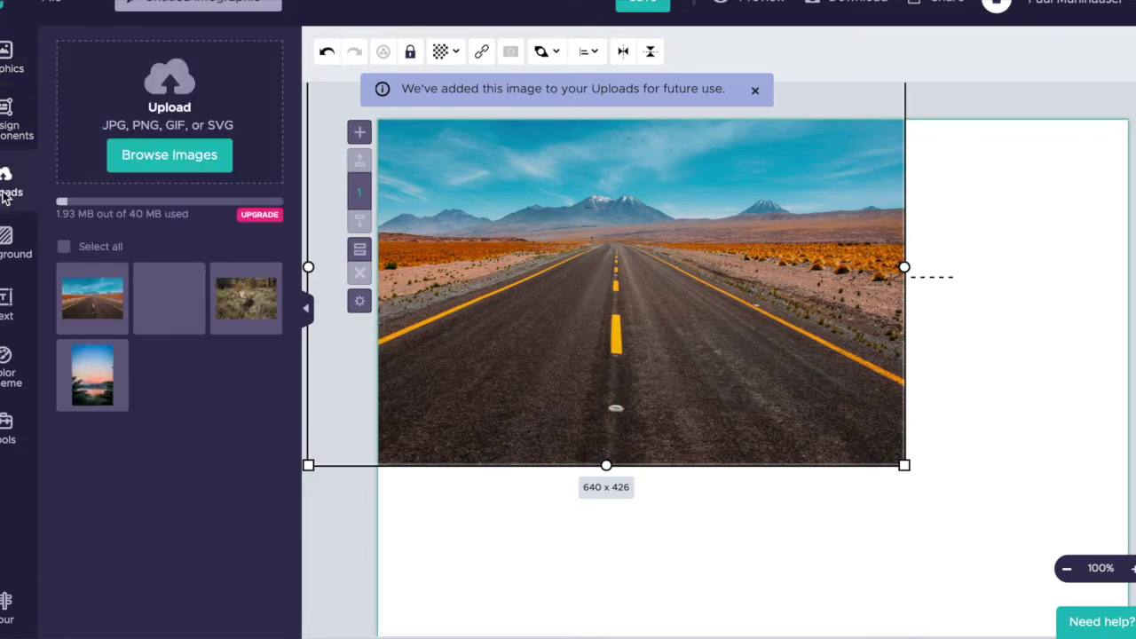
pyautogui.moveTo(158, 301); pyautogui.dragTo(894, 327)
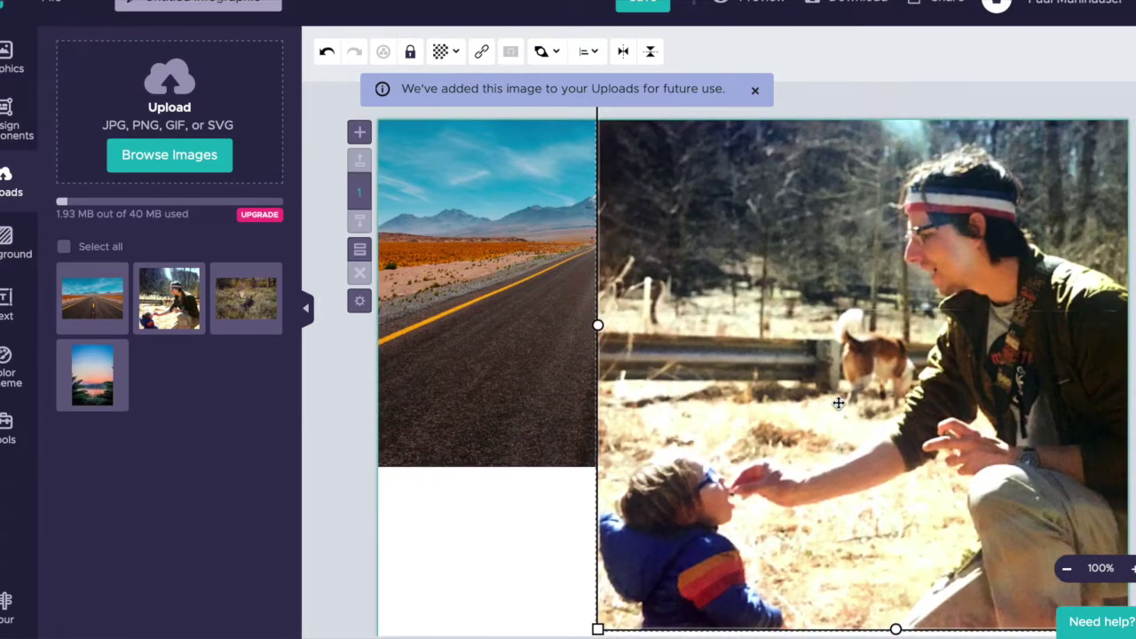
pyautogui.click(10, 123)
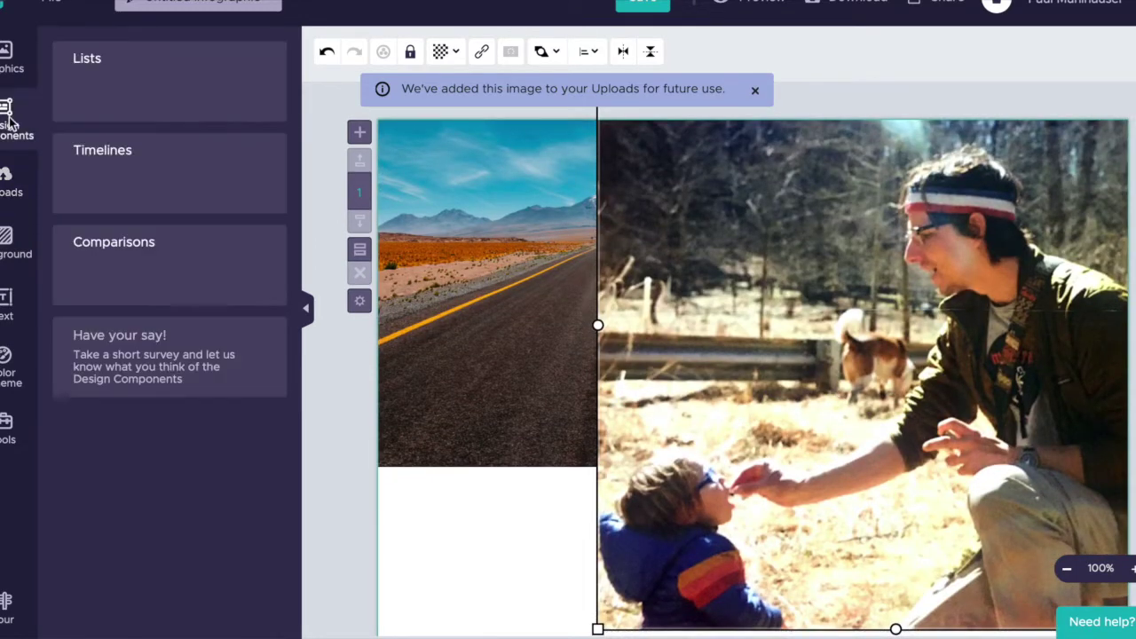
pyautogui.press('Delete')
pyautogui.click(643, 268)
pyautogui.press('Delete')
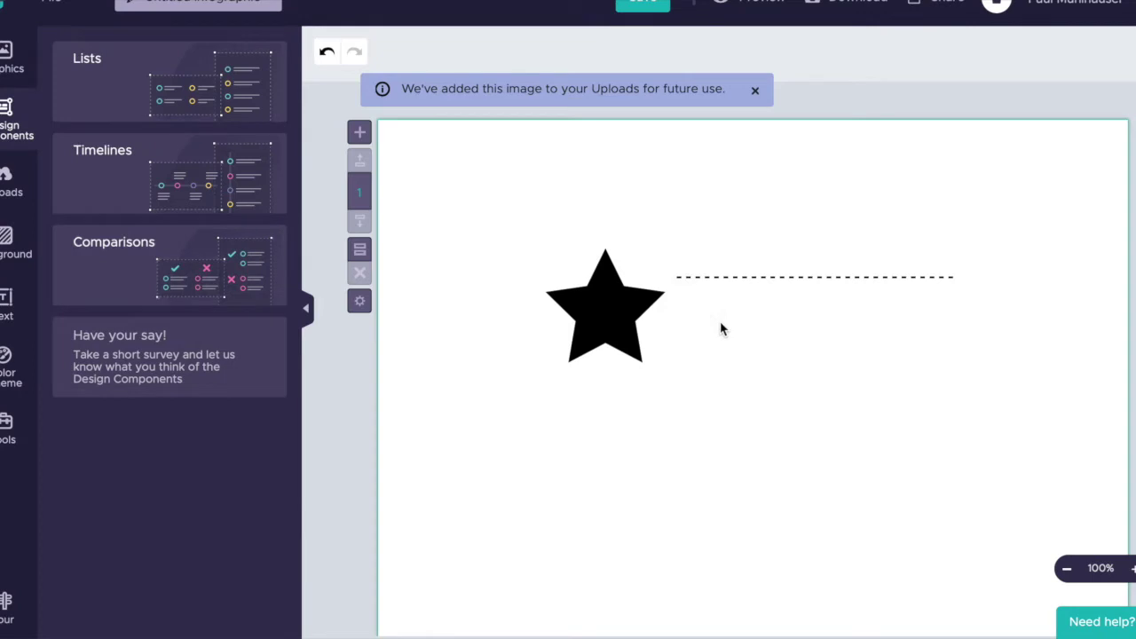
# Add the DATA 2 vs DATA 3 comparison block, move it, then delete it
pyautogui.click(234, 256)
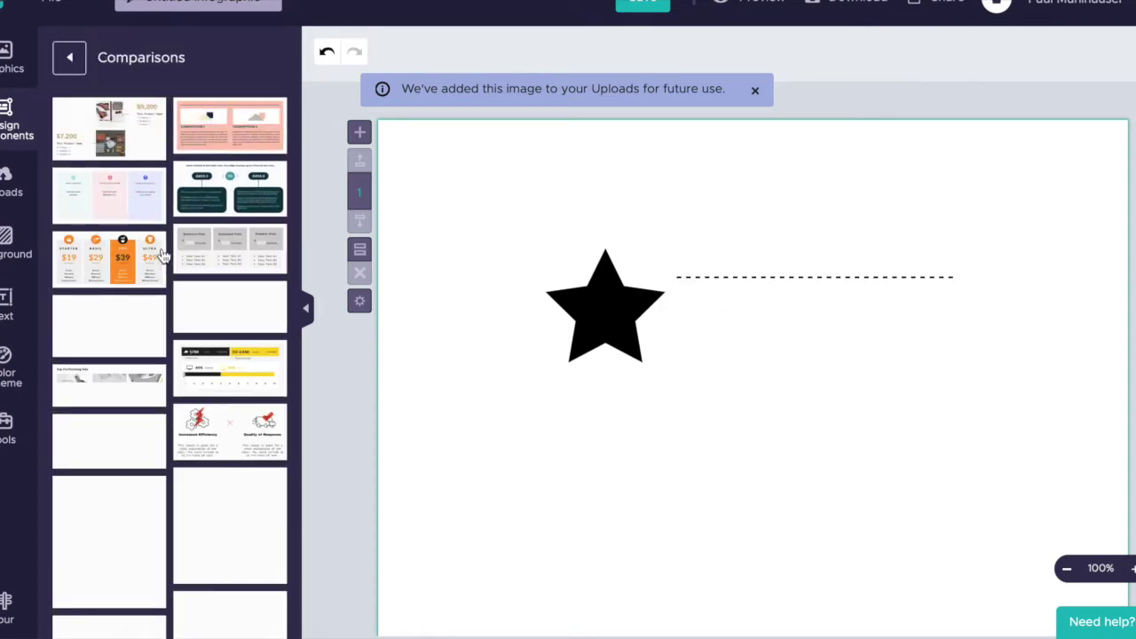
pyautogui.moveTo(208, 200)
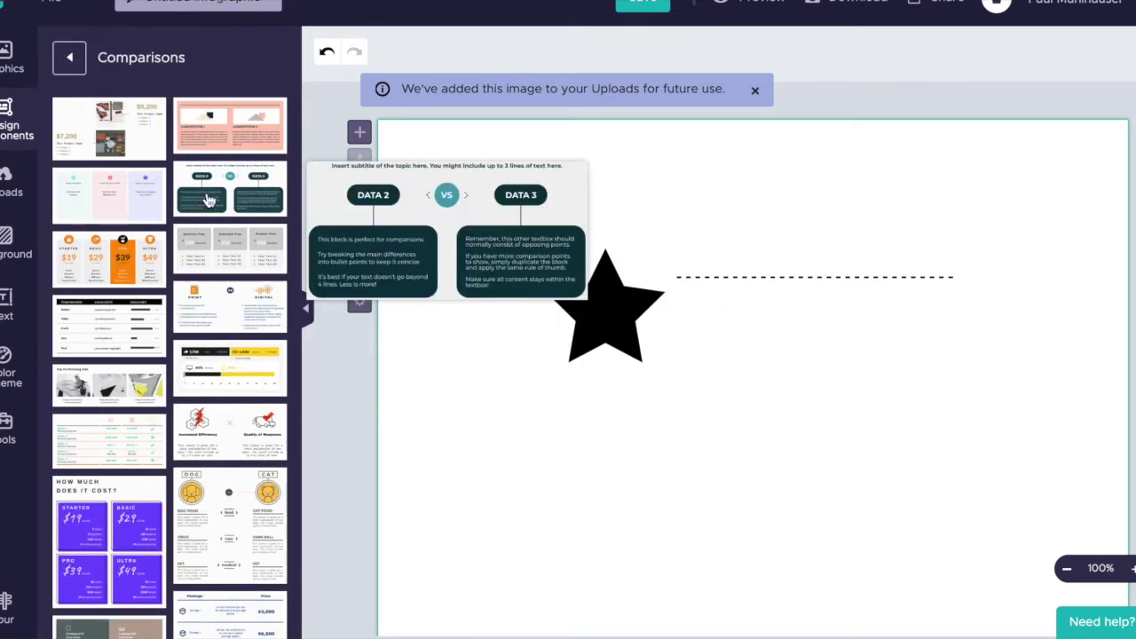
pyautogui.moveTo(208, 199); pyautogui.dragTo(702, 279)
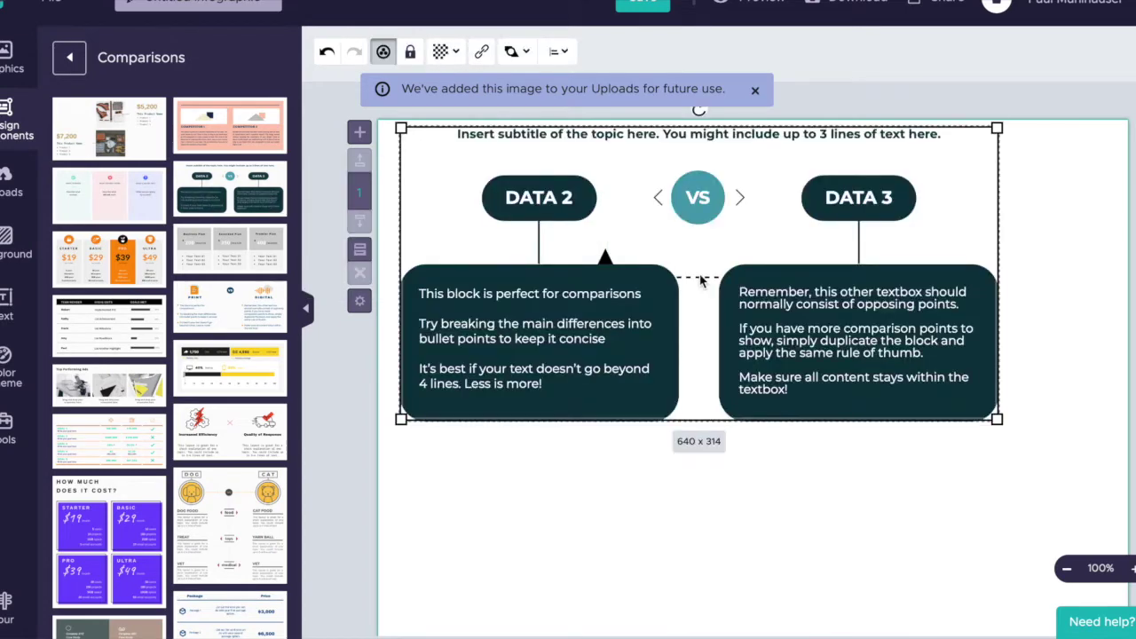
pyautogui.moveTo(715, 238); pyautogui.dragTo(797, 342)
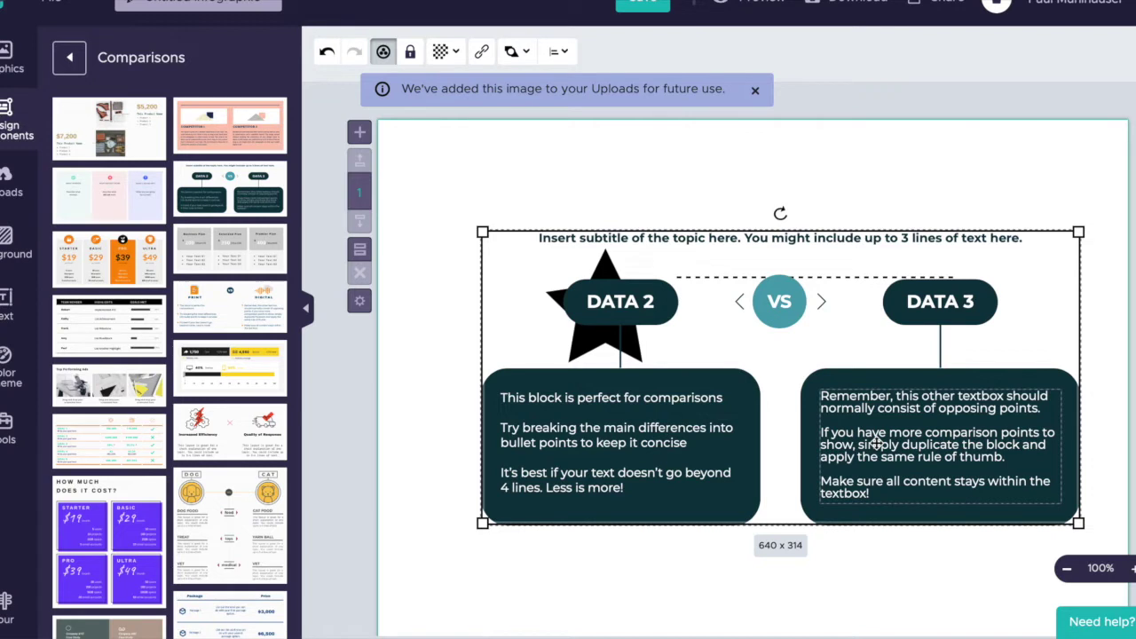
pyautogui.press('Delete')
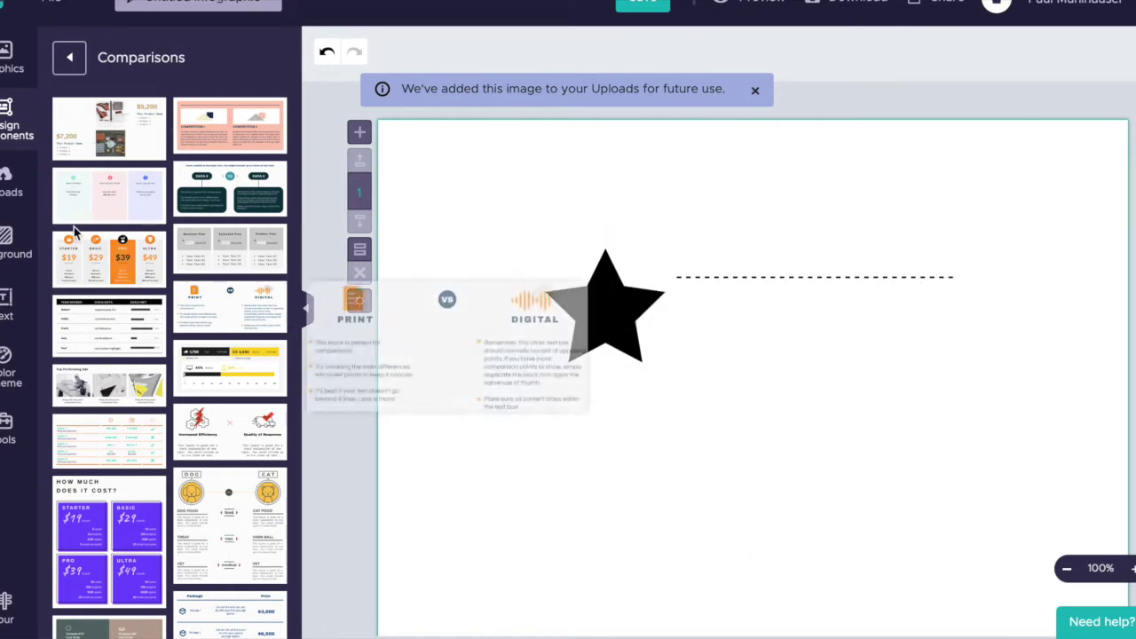
# Apply the patterned background image to the canvas
pyautogui.click(7, 235)
pyautogui.click(110, 391)
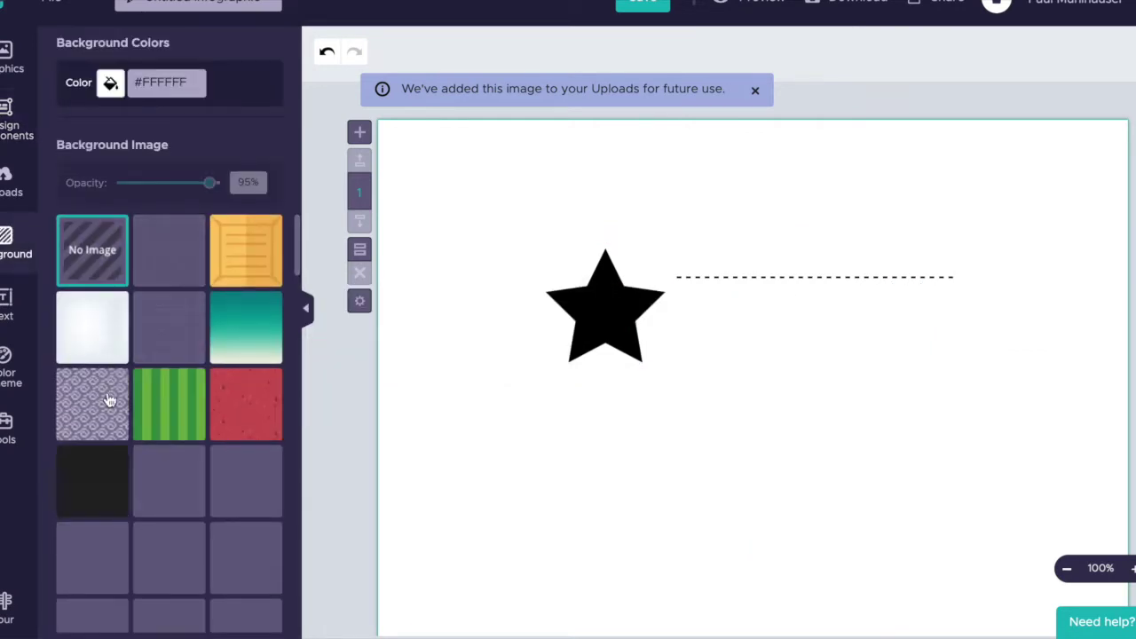
pyautogui.scroll(-2, 107, 404)
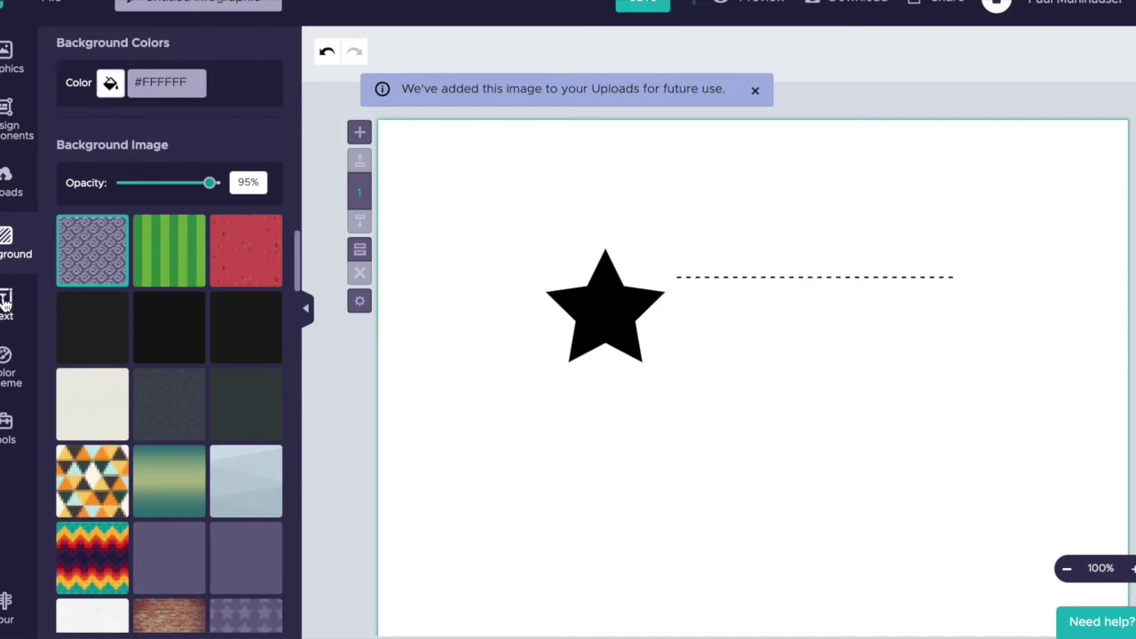
pyautogui.click(6, 302)
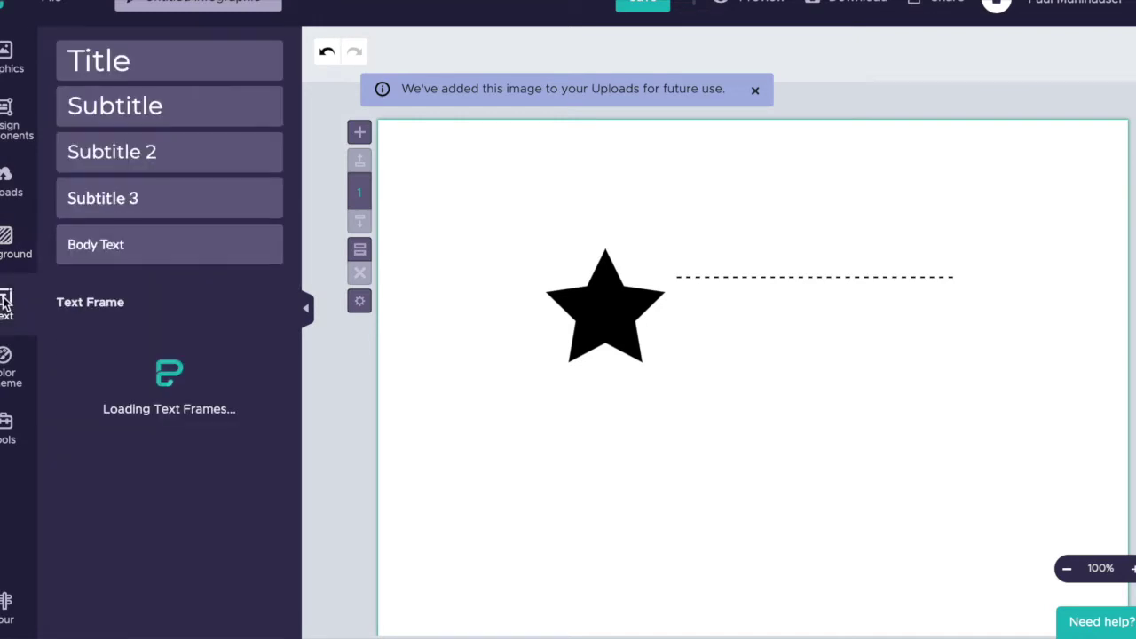
# Add title, H2 subtitle and small body text elements from the Text panel
pyautogui.moveTo(139, 379)
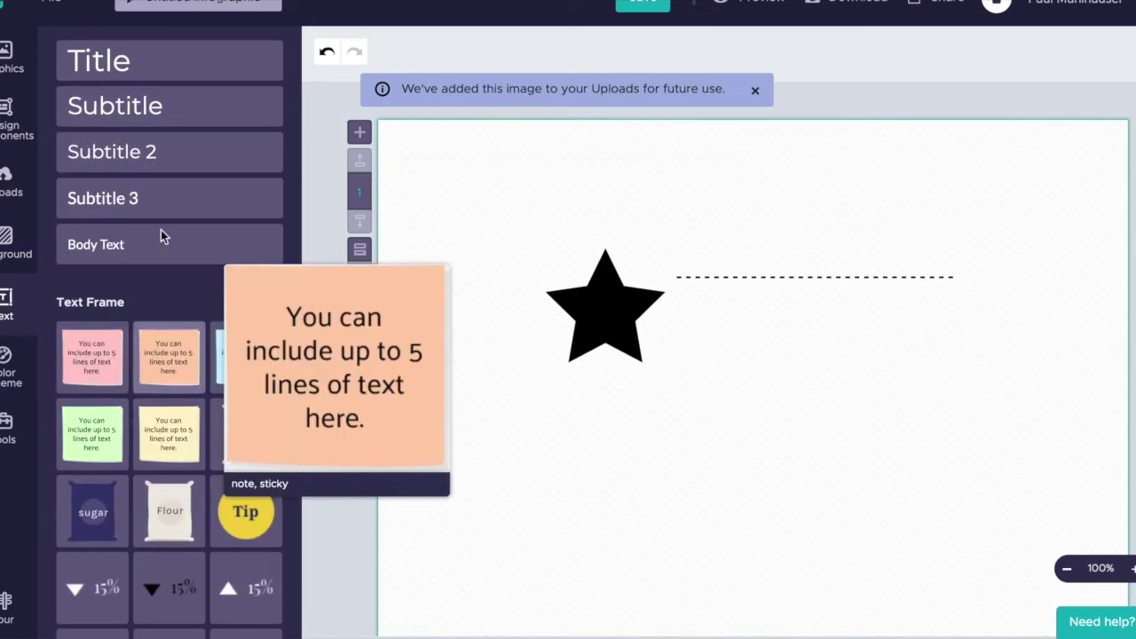
pyautogui.click(140, 60)
pyautogui.click(137, 108)
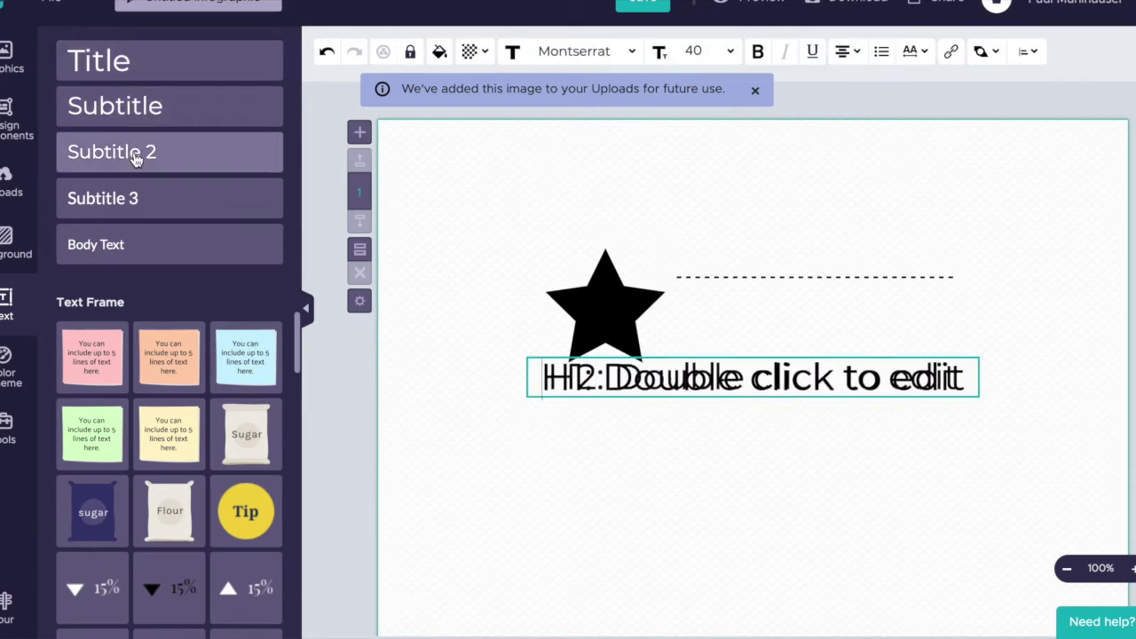
pyautogui.click(119, 246)
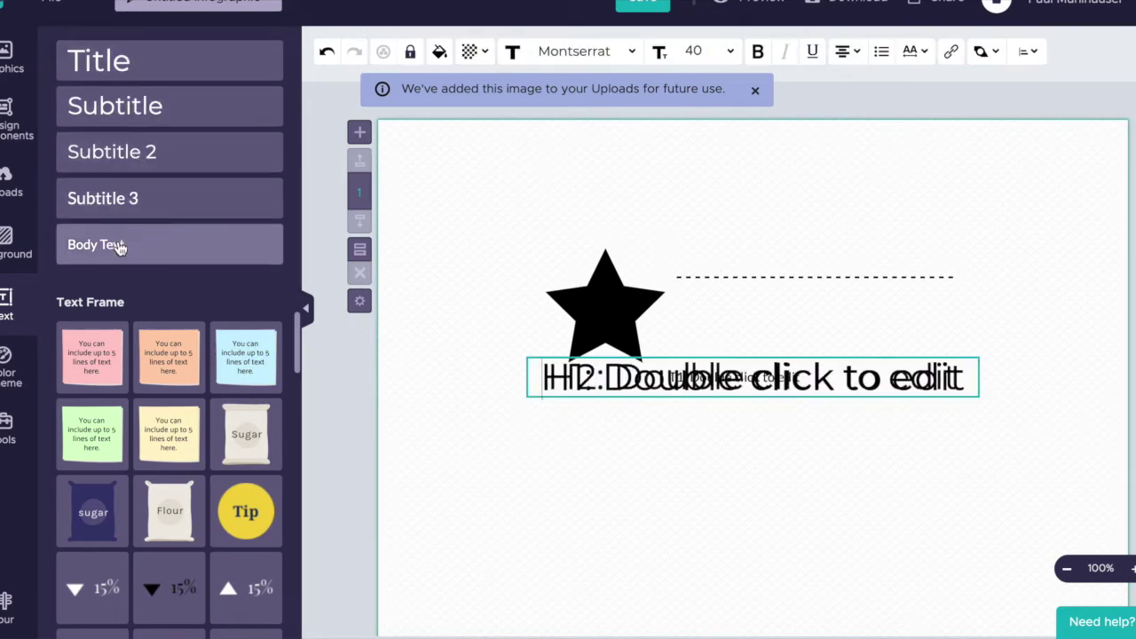
# Edit the H2 heading 'Double click to edit' below the star, then deselect it
pyautogui.doubleClick(737, 375)
pyautogui.click(754, 377)
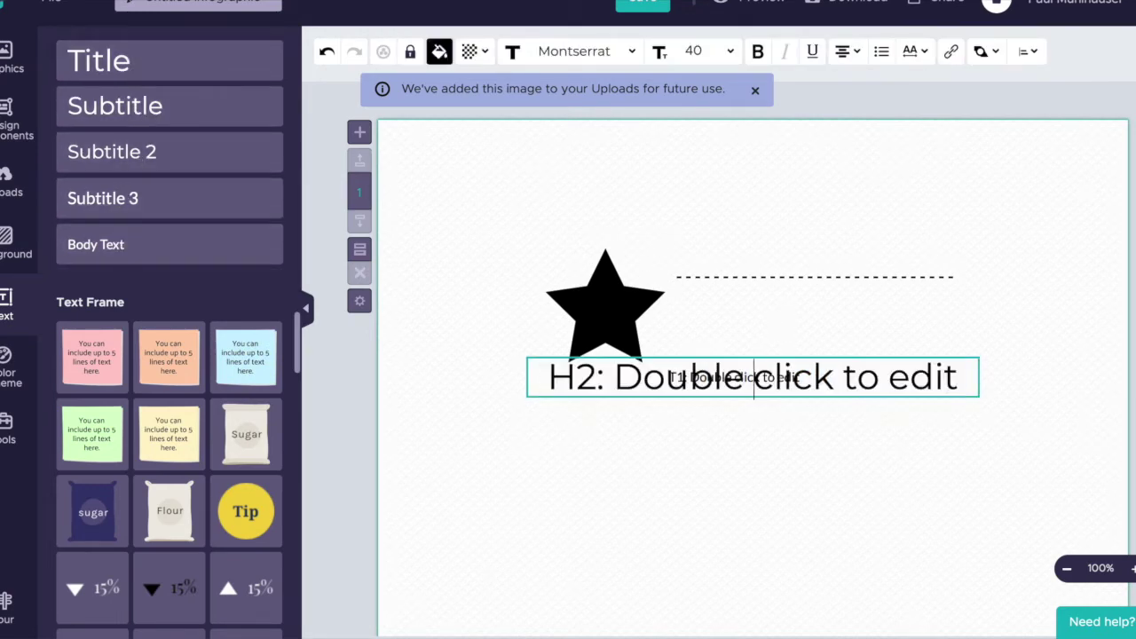
pyautogui.click(794, 356)
pyautogui.click(803, 355)
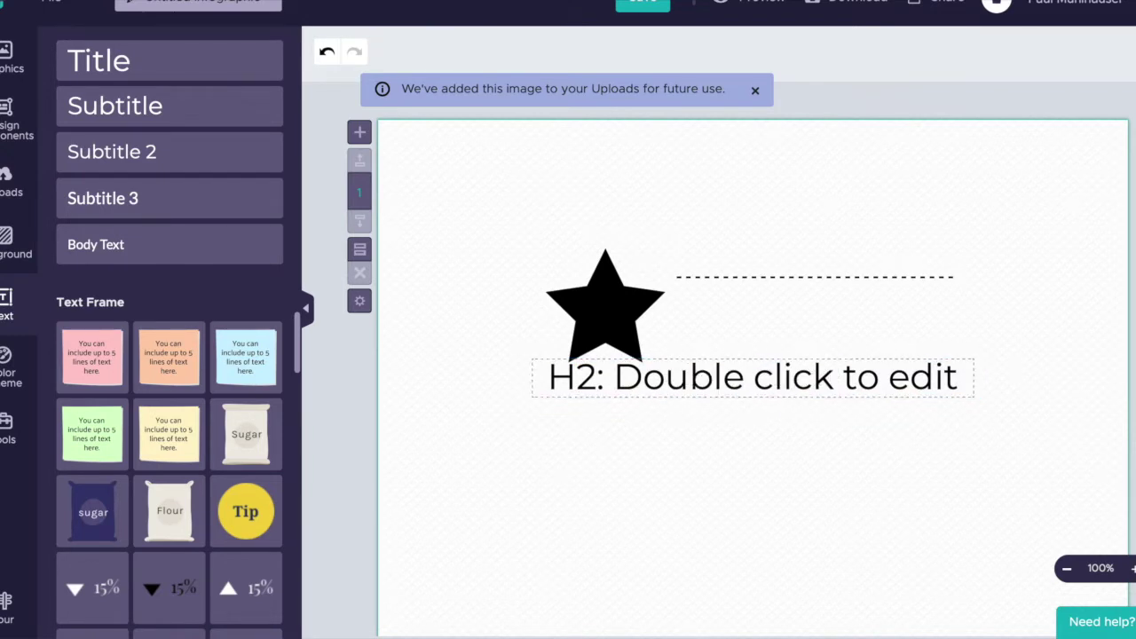
# Re-edit the H2 heading, then show the Color Scheme options and chart, map and video tools
pyautogui.doubleClick(762, 385)
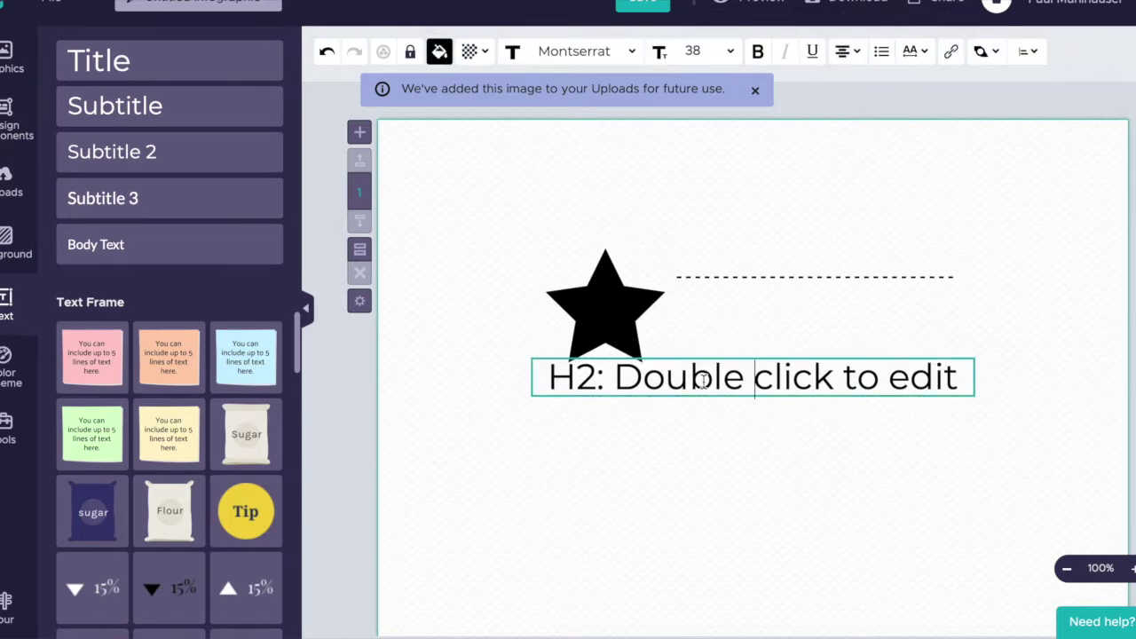
pyautogui.scroll(-1, 666, 379)
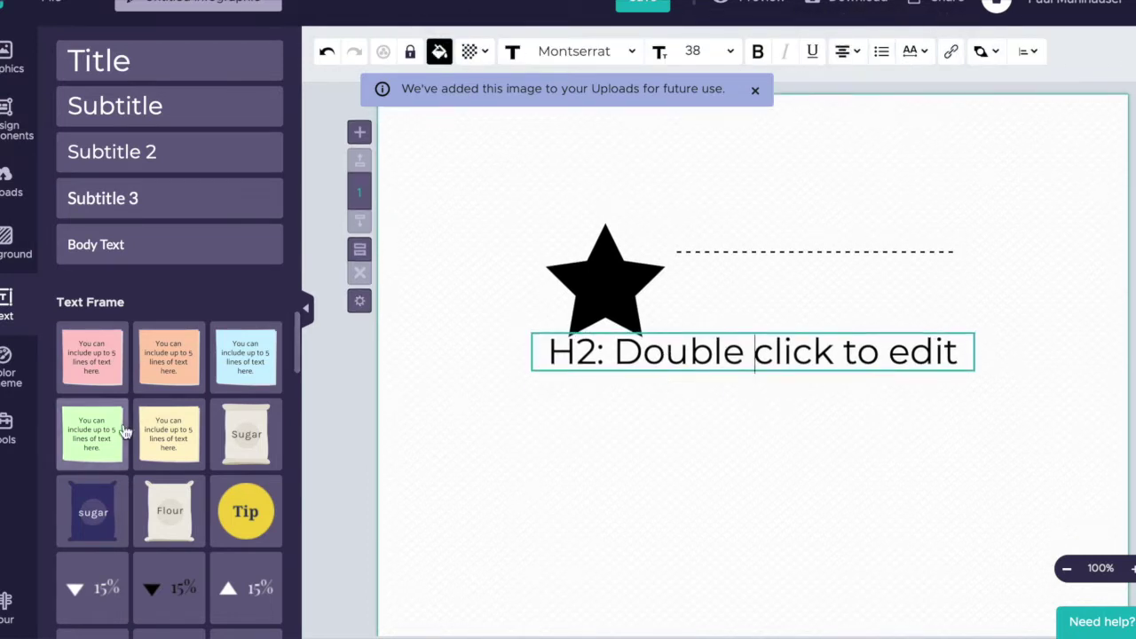
pyautogui.click(6, 364)
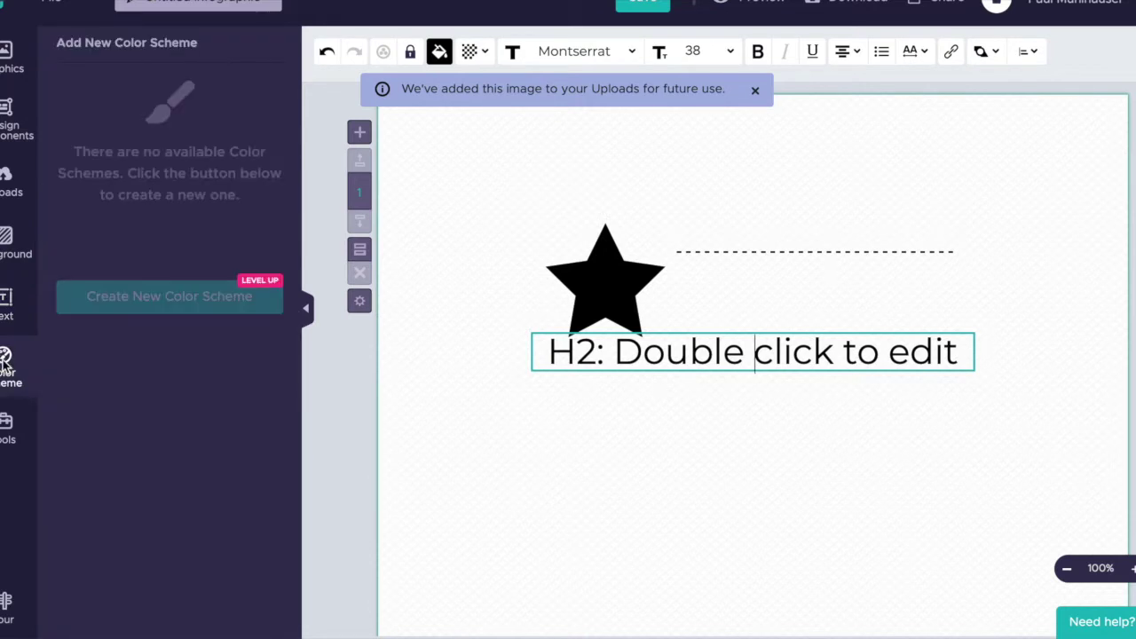
pyautogui.click(6, 424)
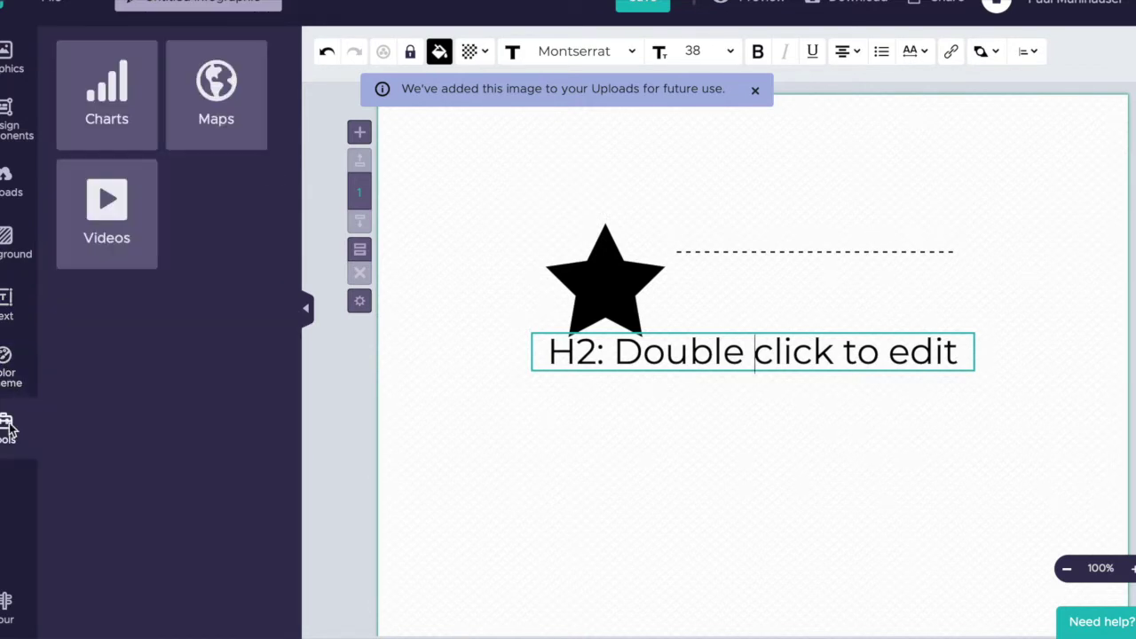